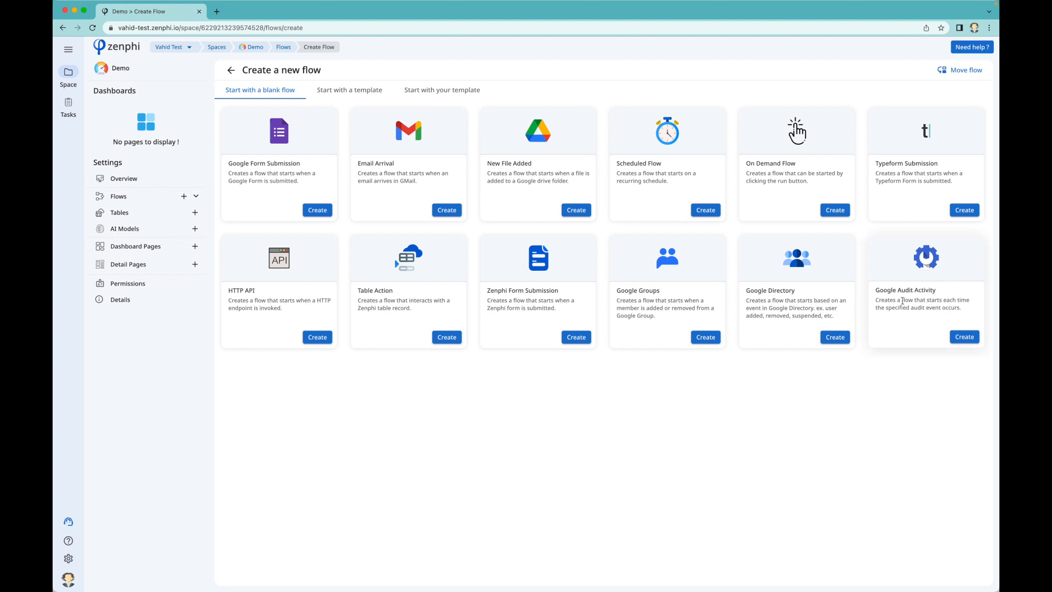
Create a blank flow triggered by Google Audit Activity and name it "File downalod".
click(959, 339)
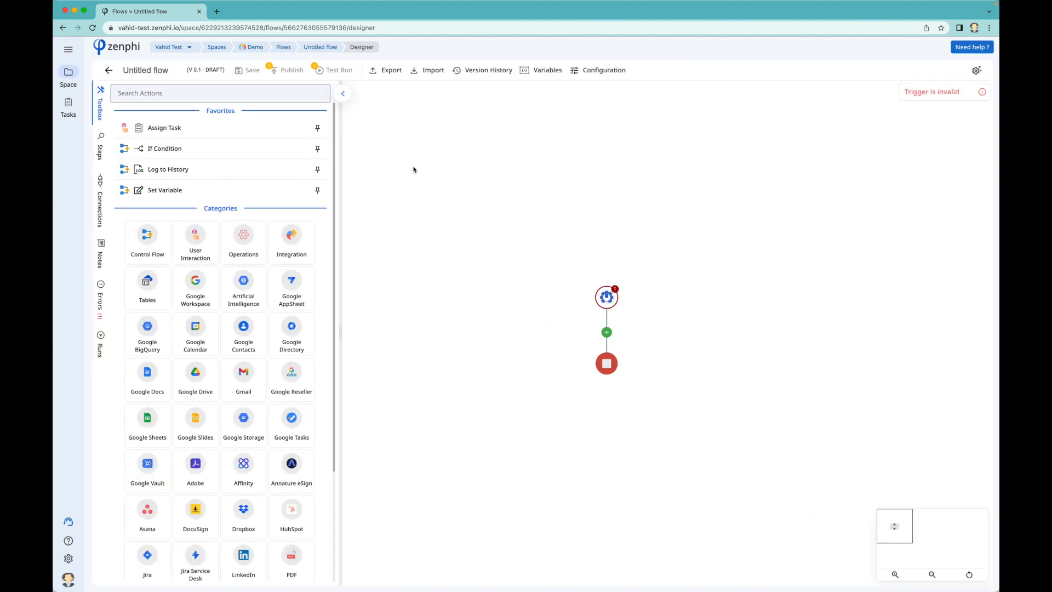
click(152, 71)
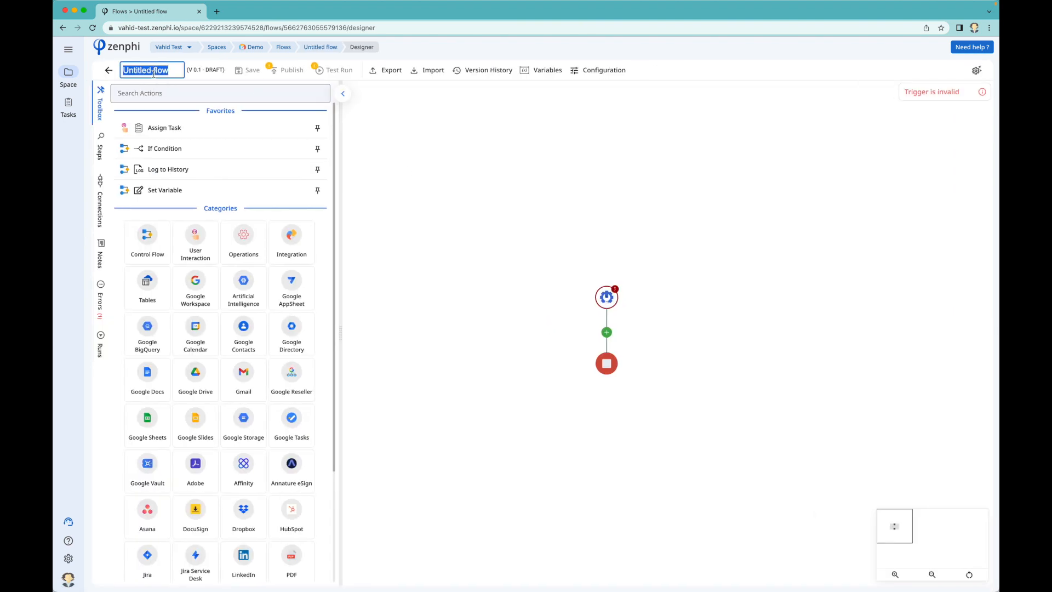
text(File do)
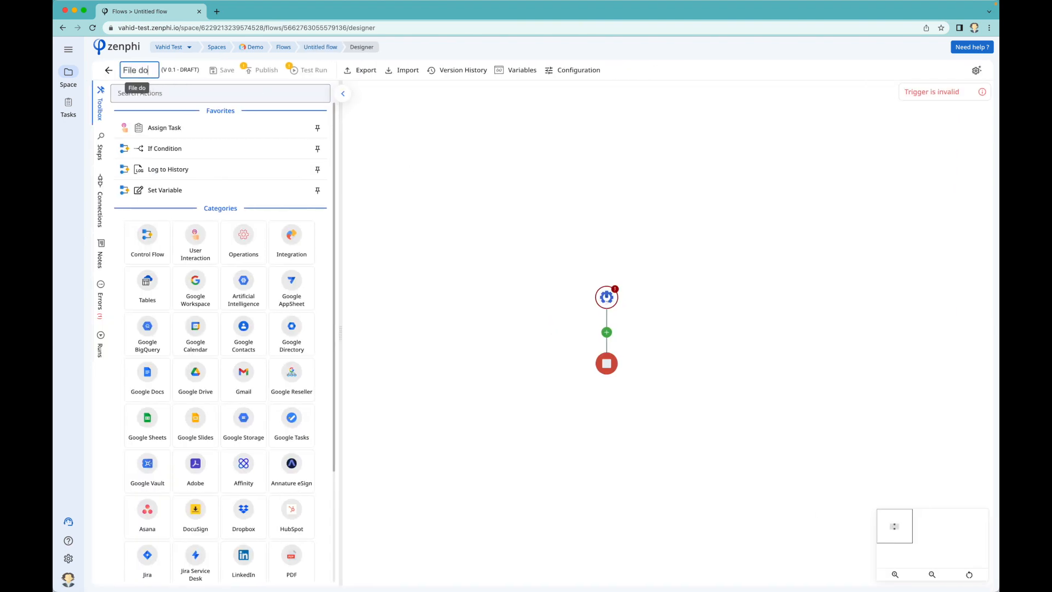
text(wnalod)
click(488, 287)
Configure the audit trigger with the New Google Audit Report connection, application name Drive and event name "download".
click(608, 302)
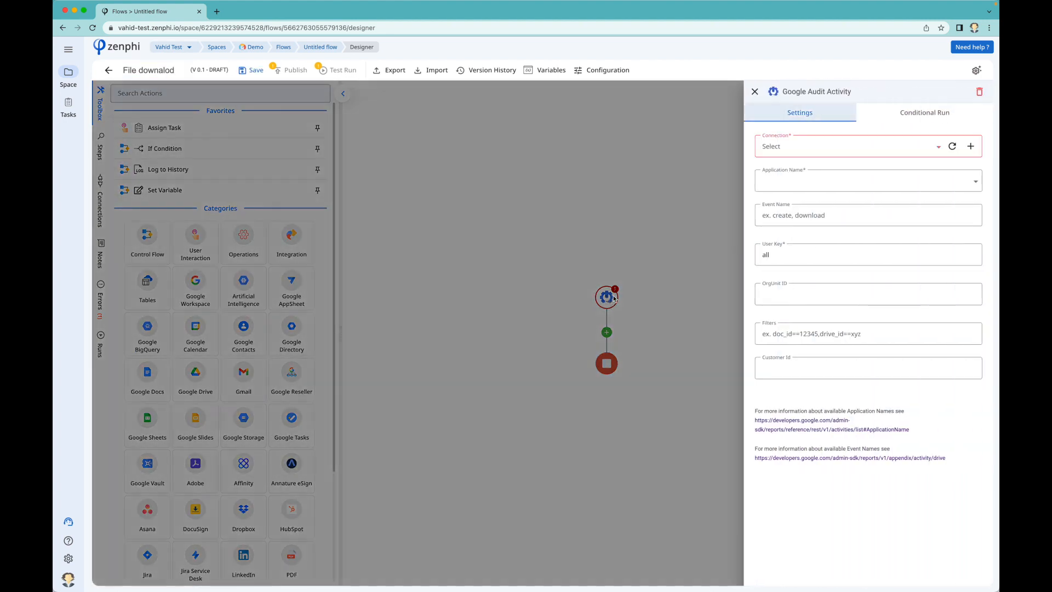
click(856, 154)
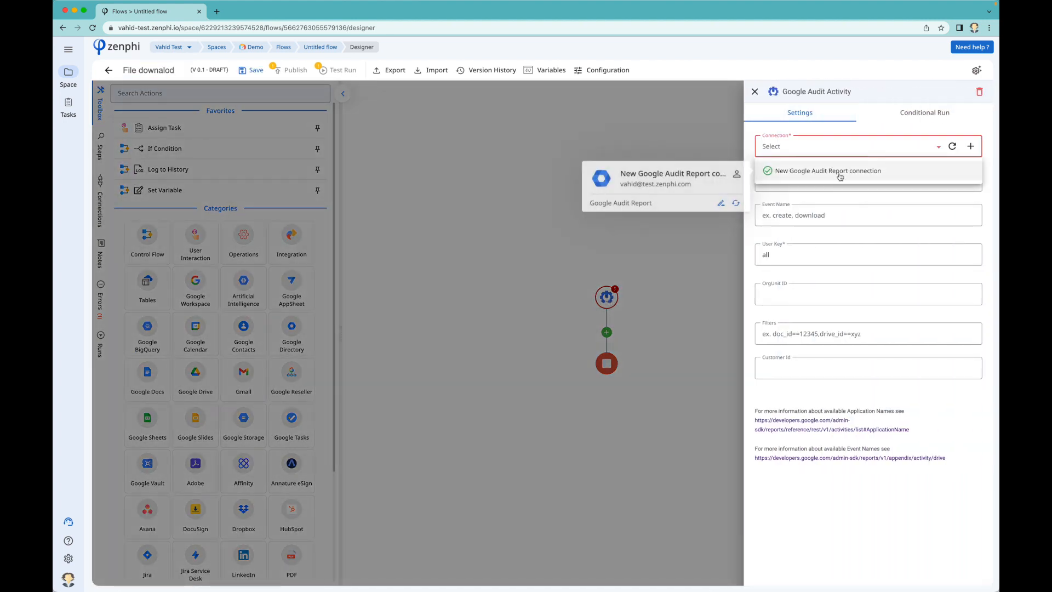
click(839, 172)
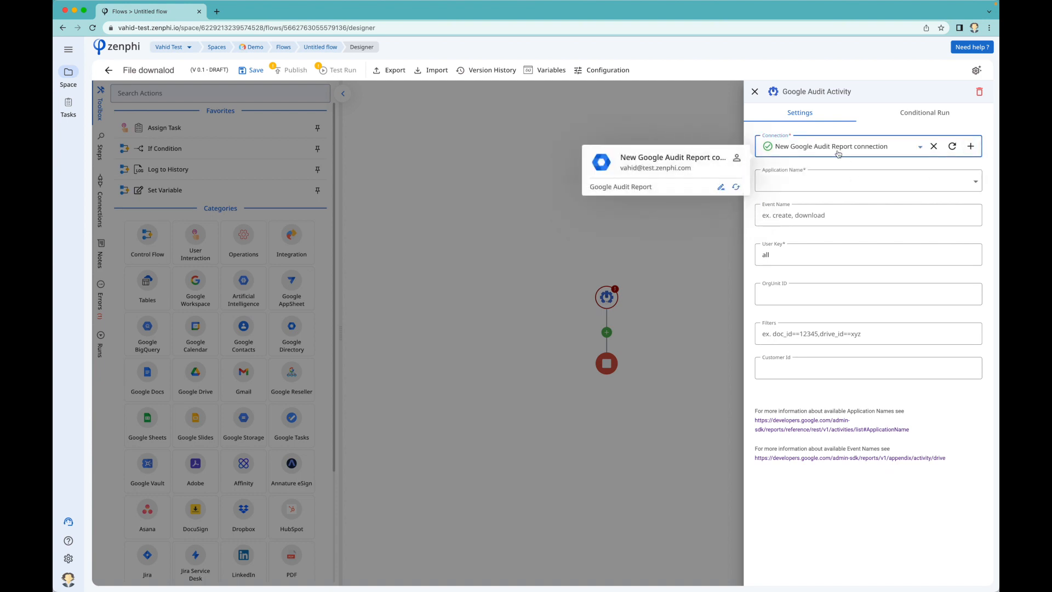
click(834, 186)
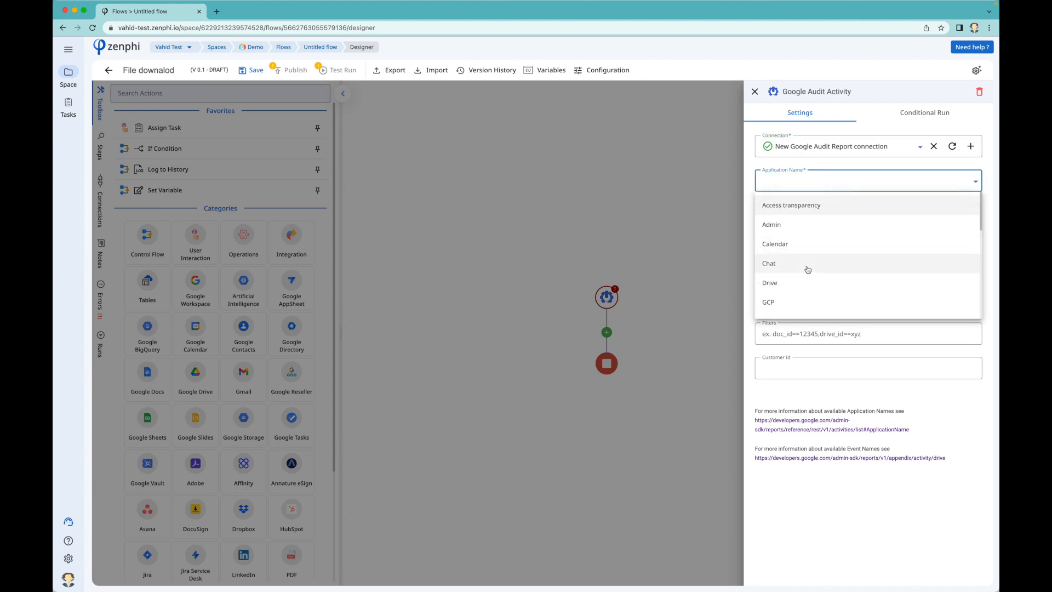
click(804, 283)
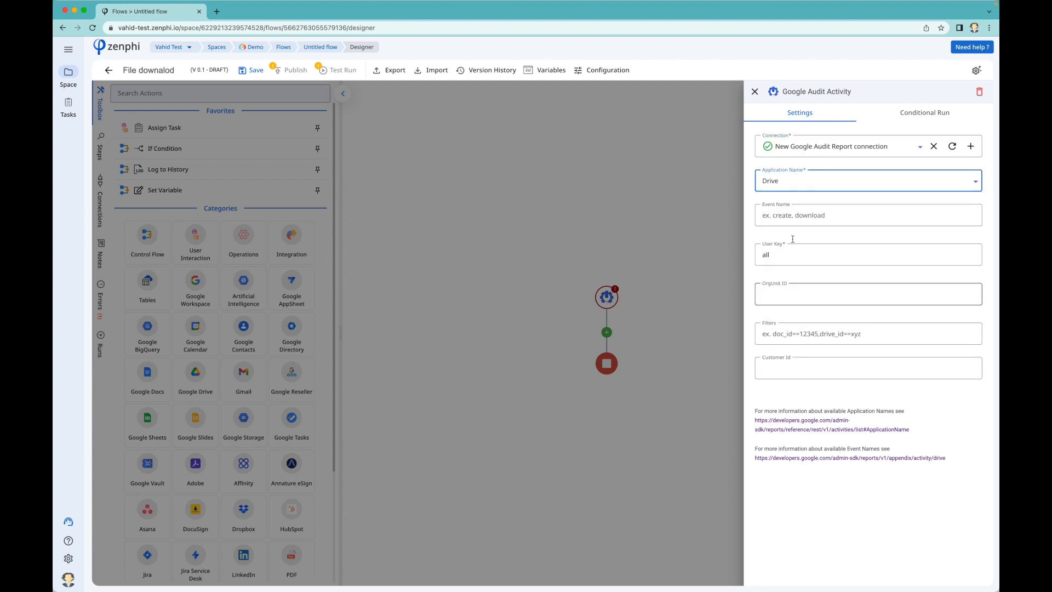
click(790, 219)
text(download)
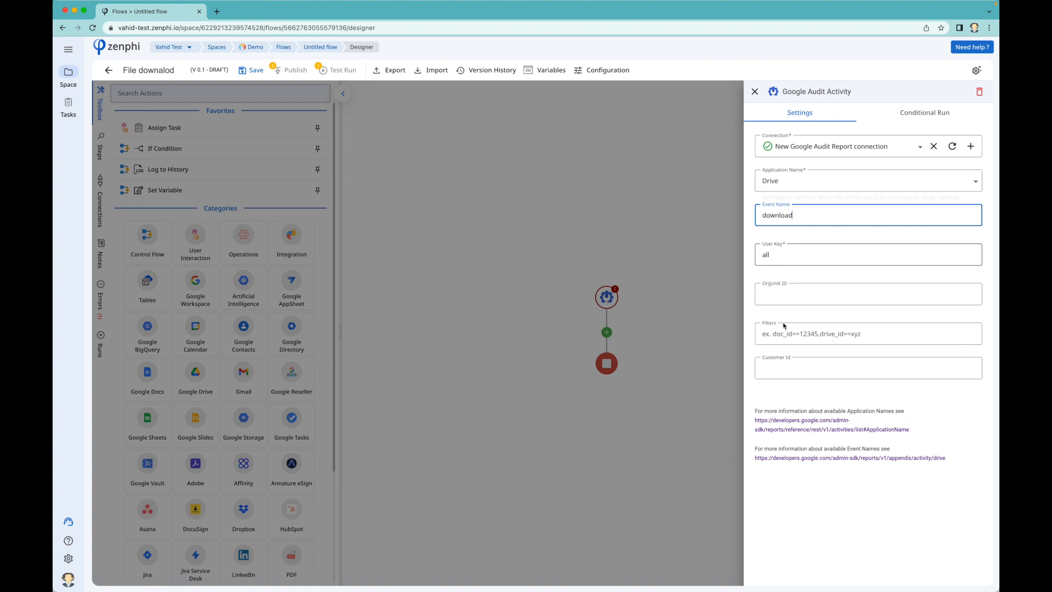
Examine the linked Drive Audit Activity Events reference for the Download event's name and parameters.
click(816, 459)
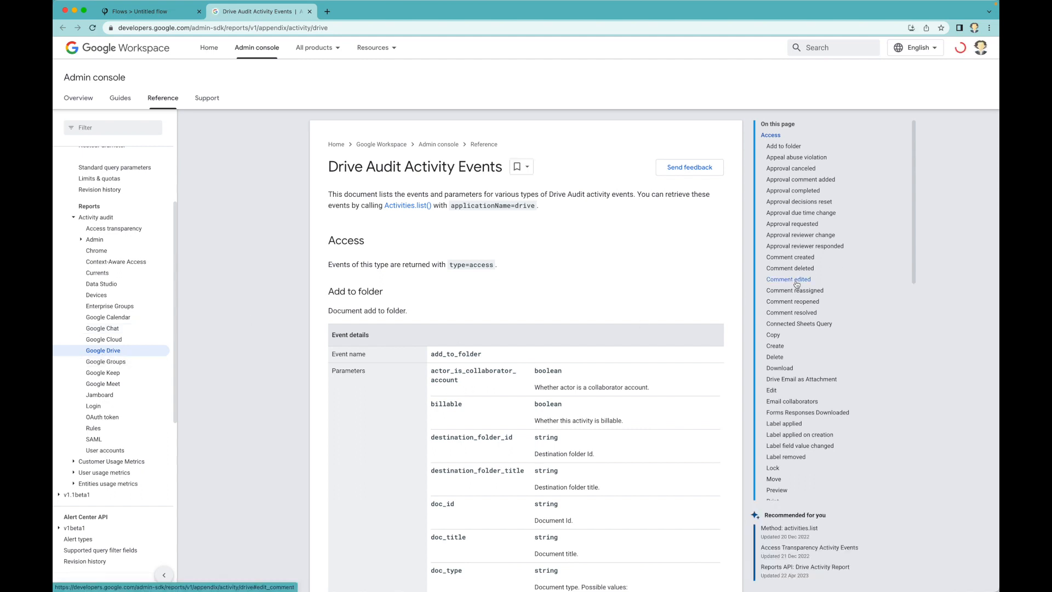
scroll(791, 283, down, 3)
scroll(794, 274, down, 8)
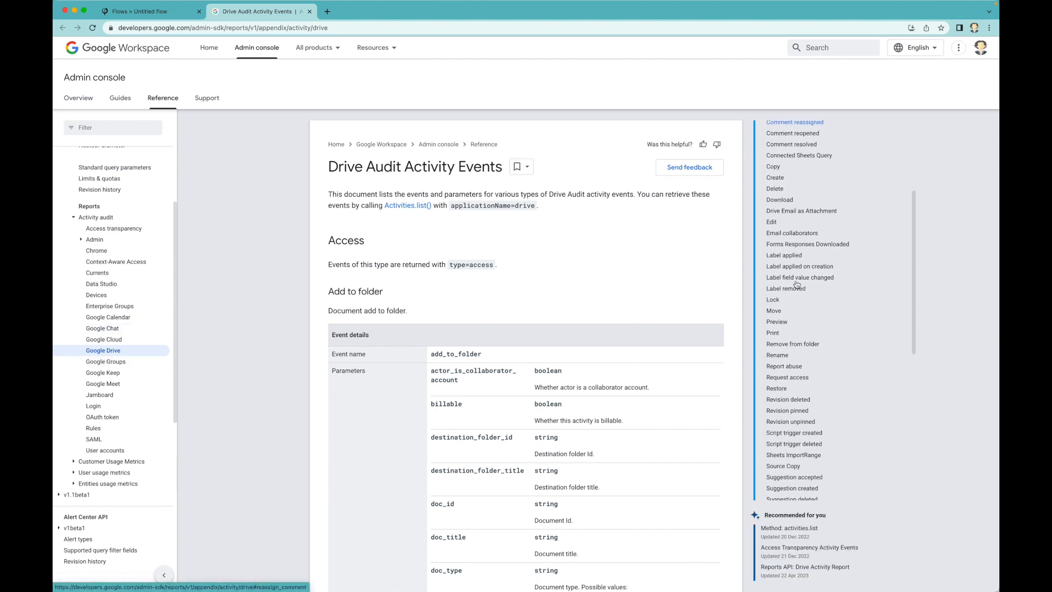
click(778, 195)
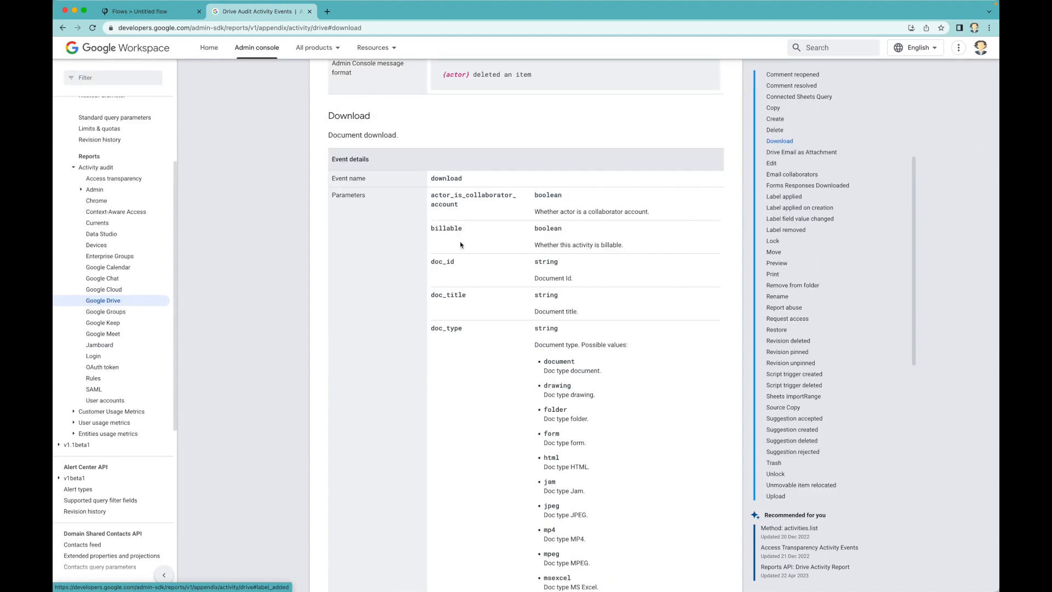
double_click(445, 178)
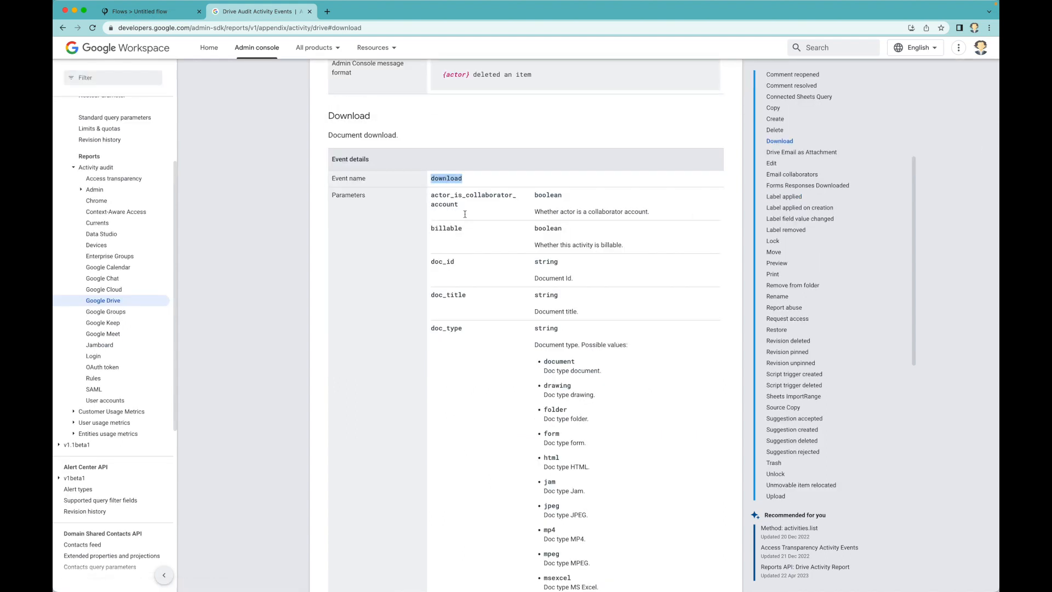
click(523, 293)
scroll(522, 293, down, 3)
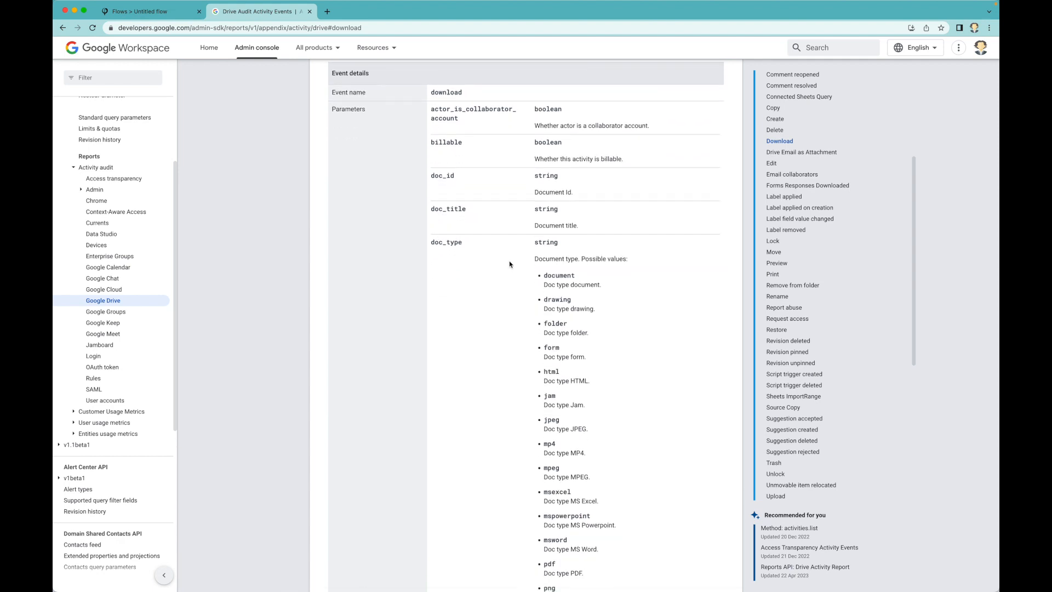
scroll(503, 264, down, 2)
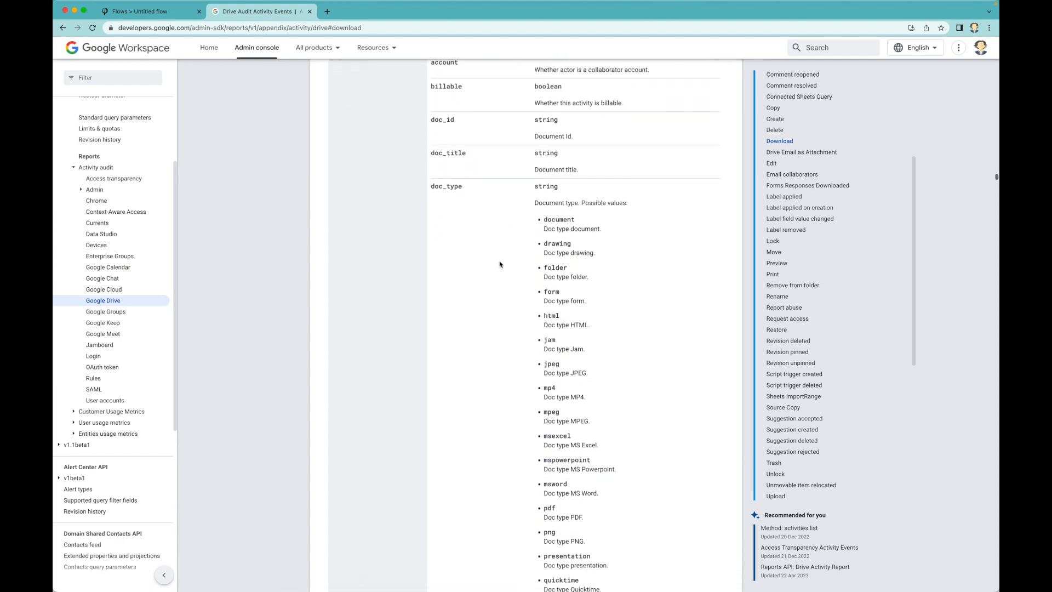
Return to the flow designer, review the trigger's User Key and Filters fields, and close the trigger settings.
click(159, 13)
click(792, 257)
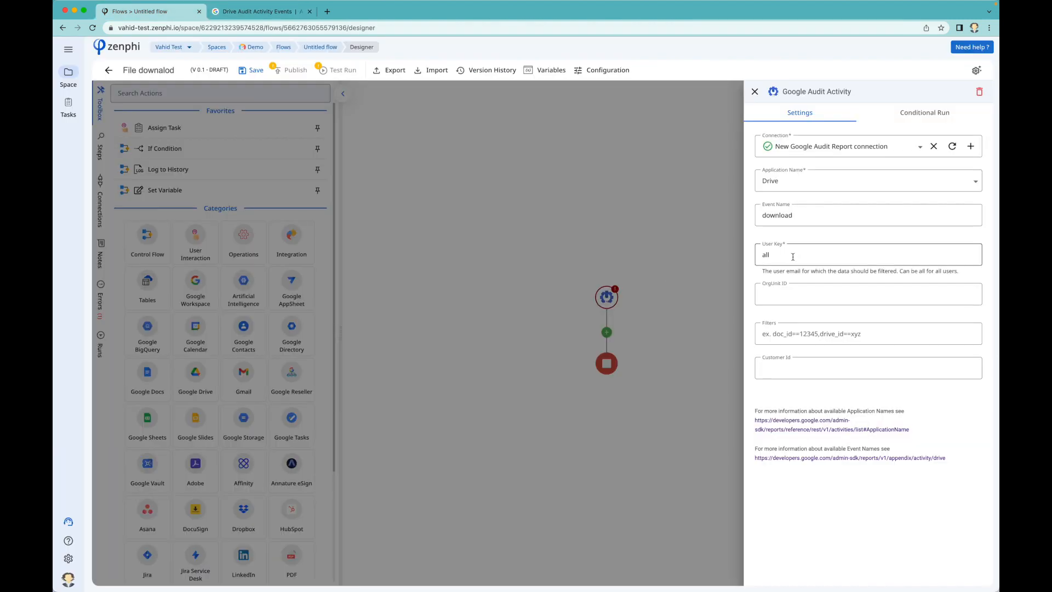
click(801, 333)
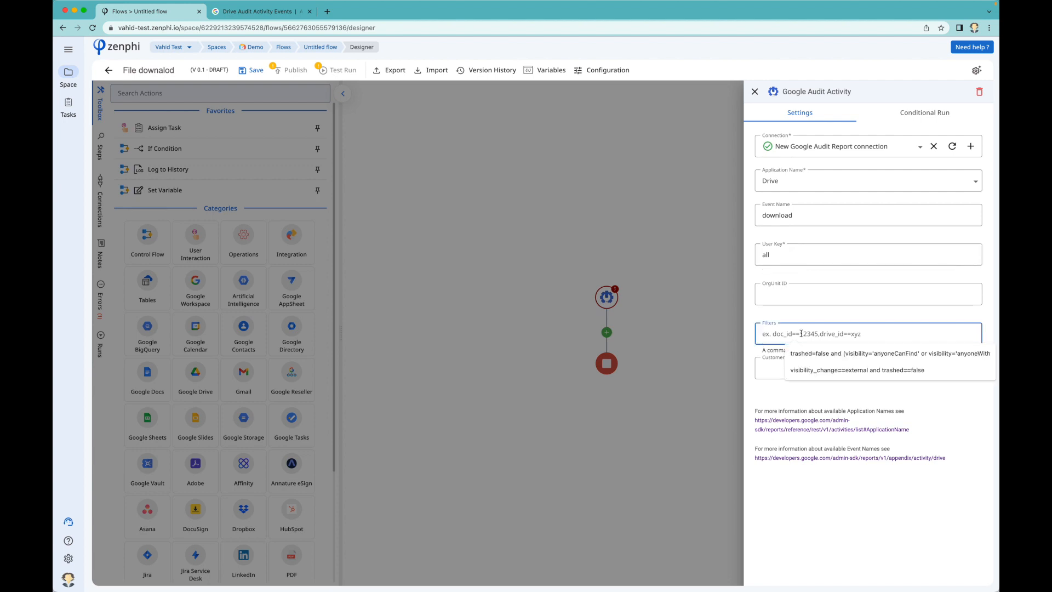
click(668, 331)
click(668, 331)
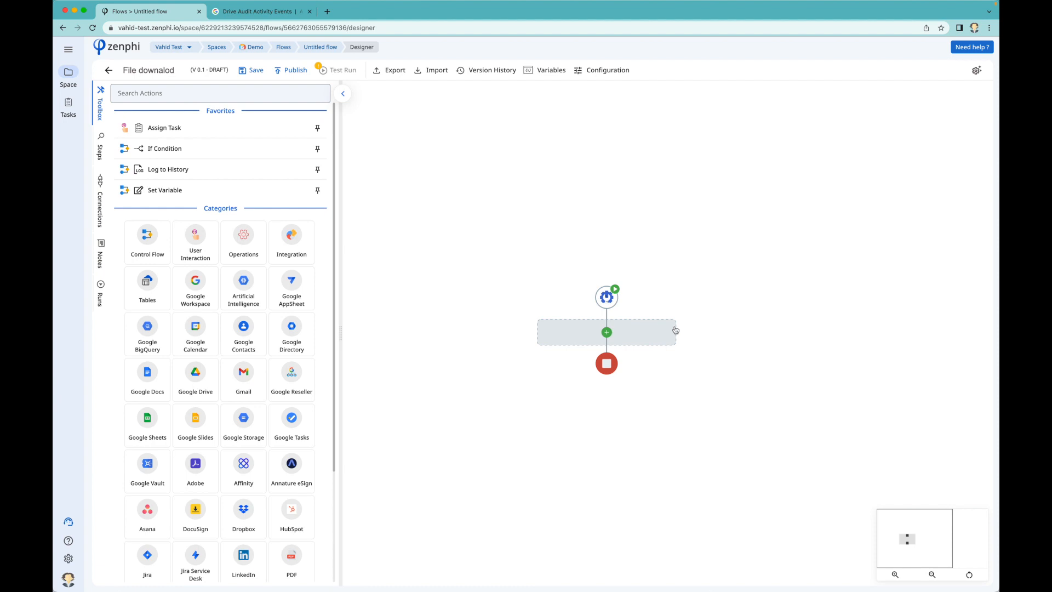
Search the actions for "log" and add a Log to History action directly after the trigger.
drag(742, 313, 722, 228)
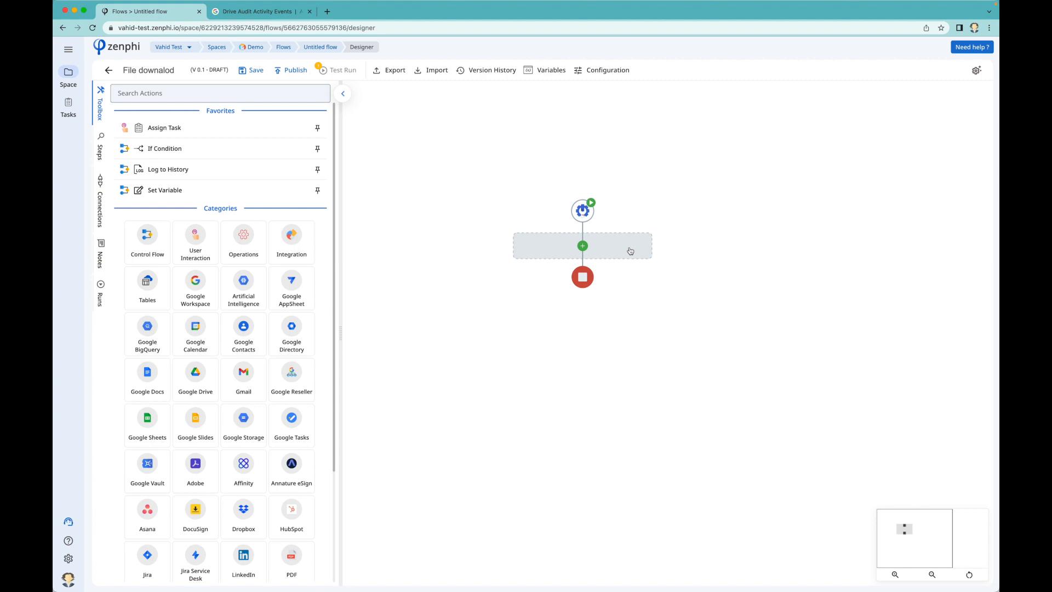
click(630, 250)
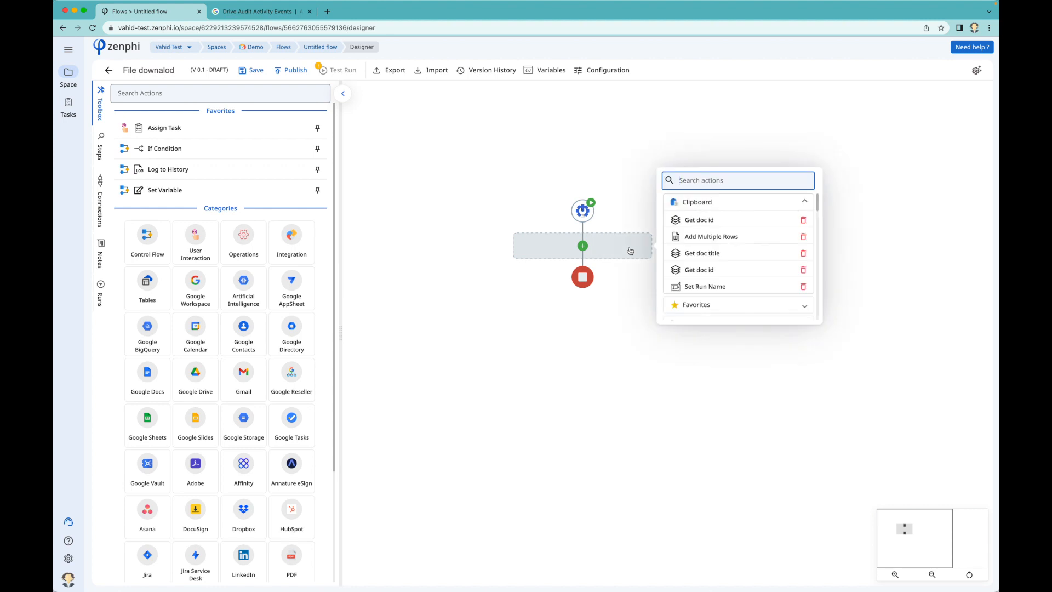
text(r)
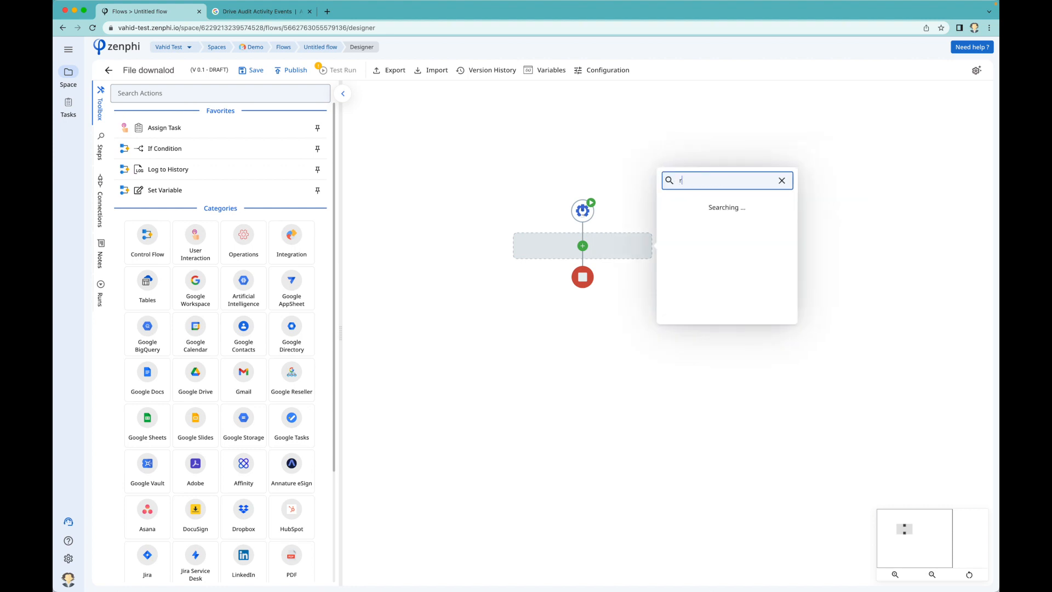
text(u)
key(BackSpace)
key(BackSpace)
text(log)
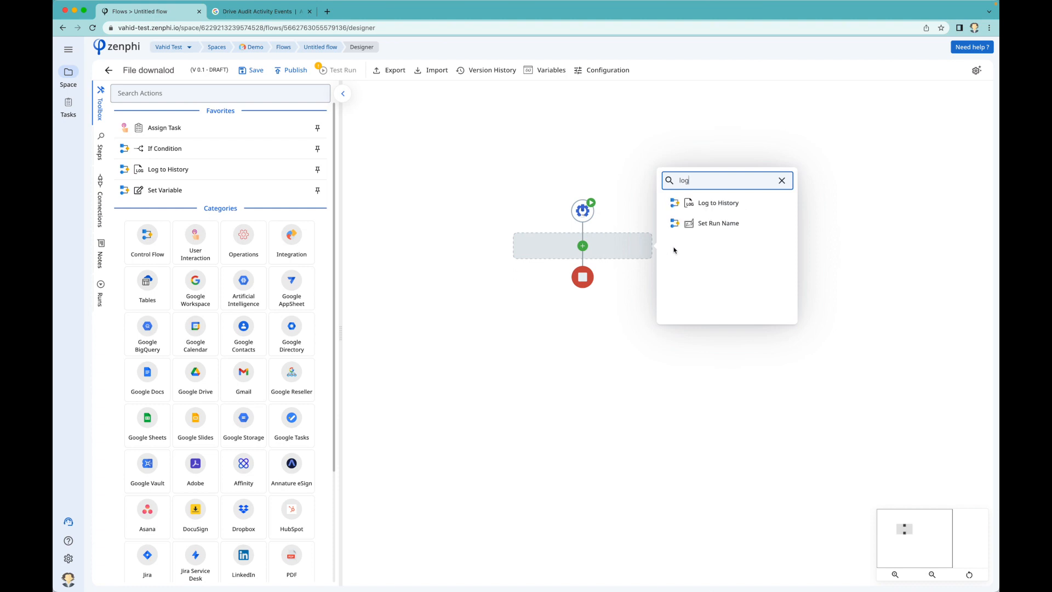
click(717, 203)
Set the Log to History message to the trigger's Actor Email token followed by "downloaded a file", and publish the flow.
click(638, 283)
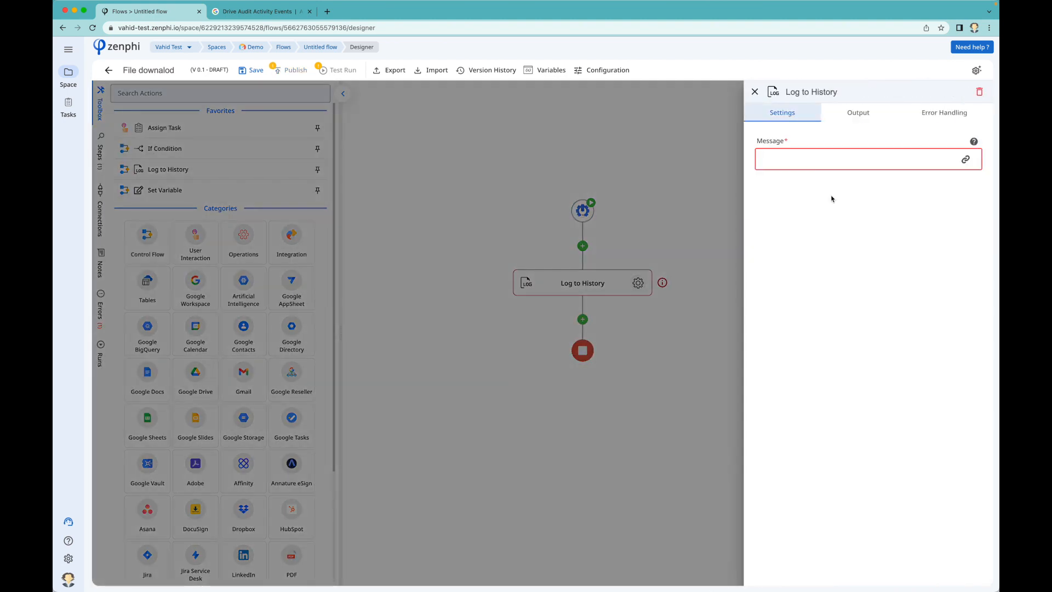
click(827, 160)
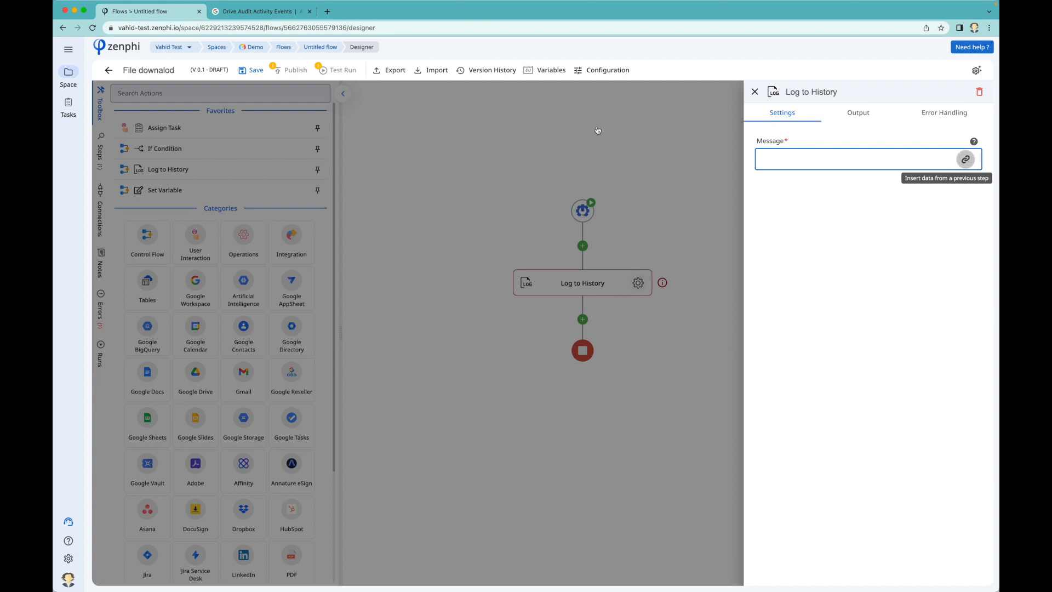
click(963, 160)
click(594, 145)
click(666, 187)
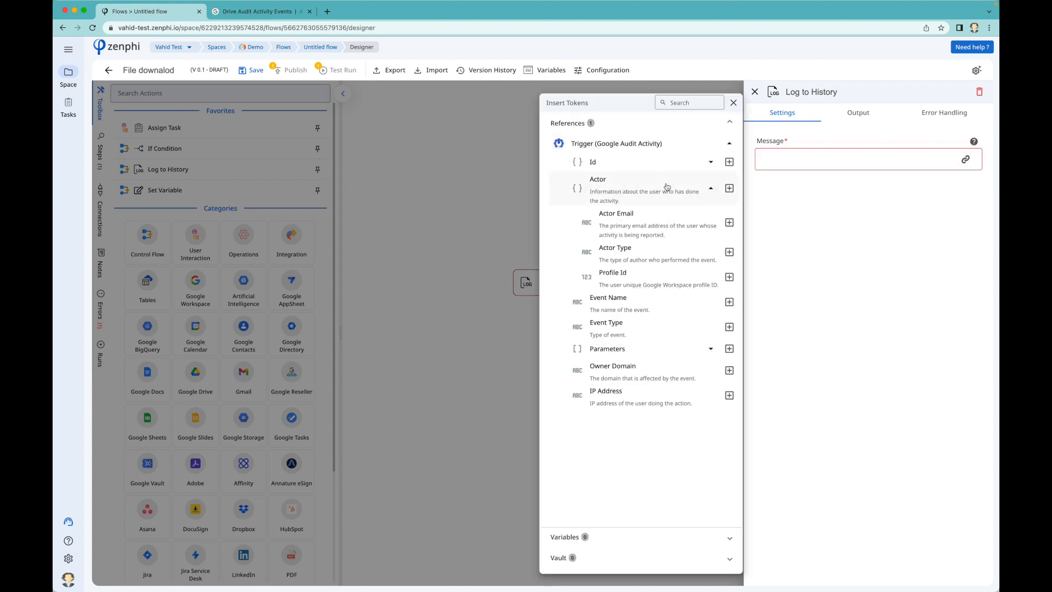
click(729, 223)
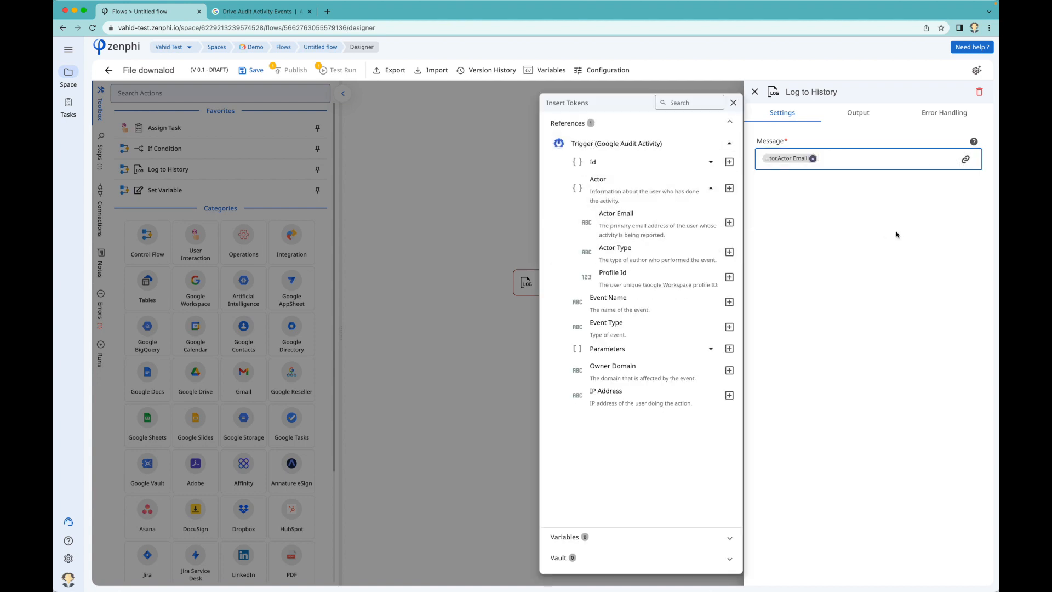
text(downloaded)
text(a file)
click(476, 245)
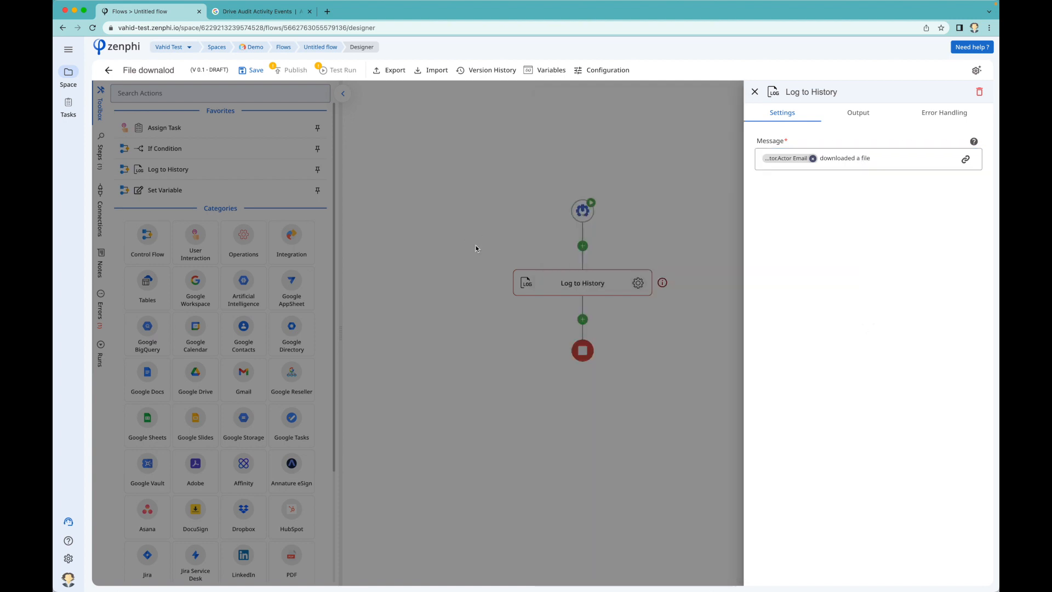
click(444, 215)
click(282, 69)
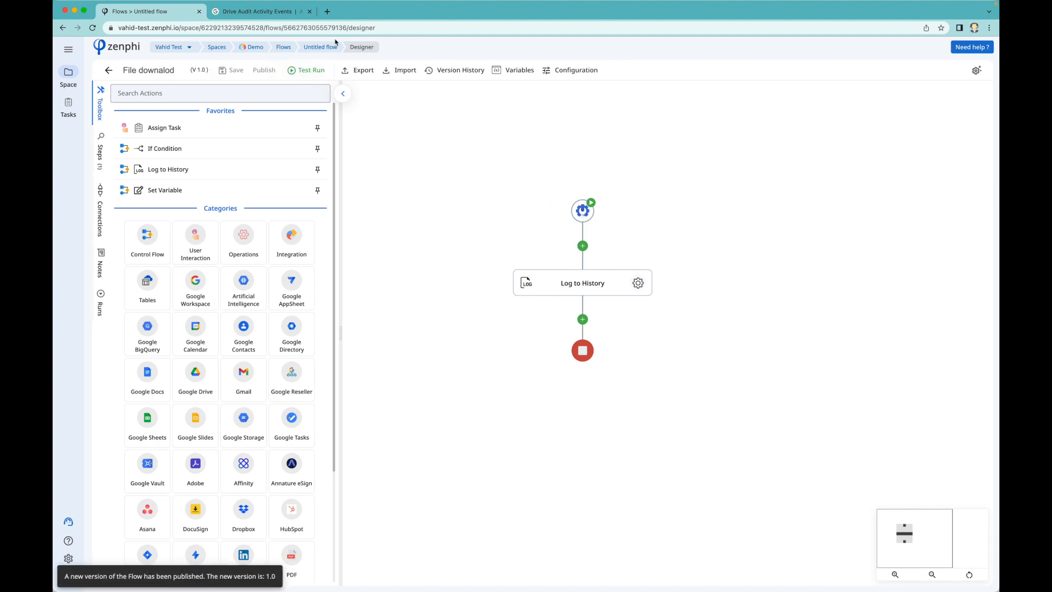
Open Google Drive in a new browser tab and download the Domain Shared file from My Drive.
click(327, 12)
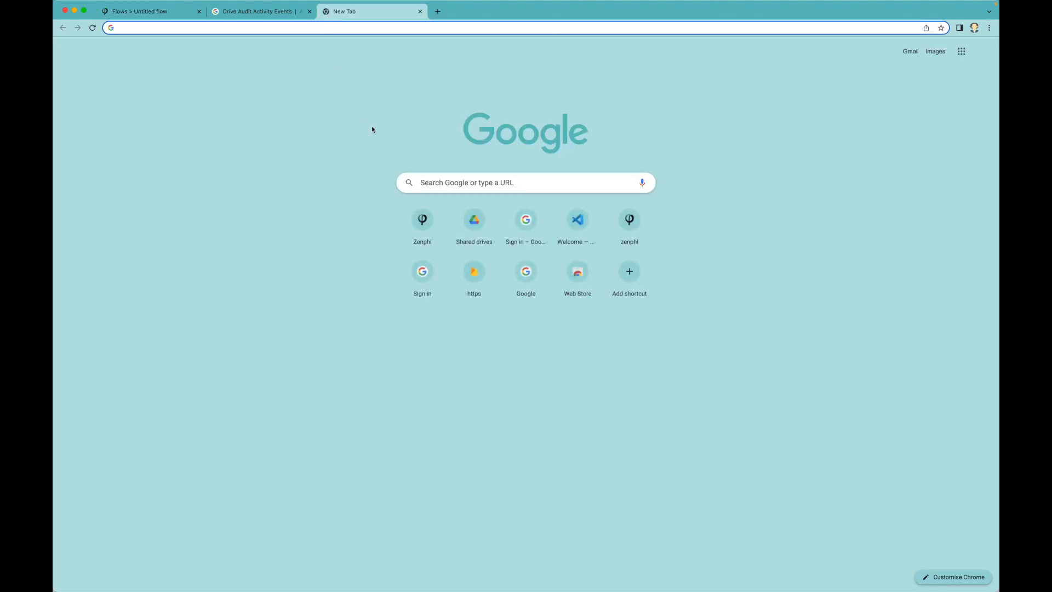
click(480, 219)
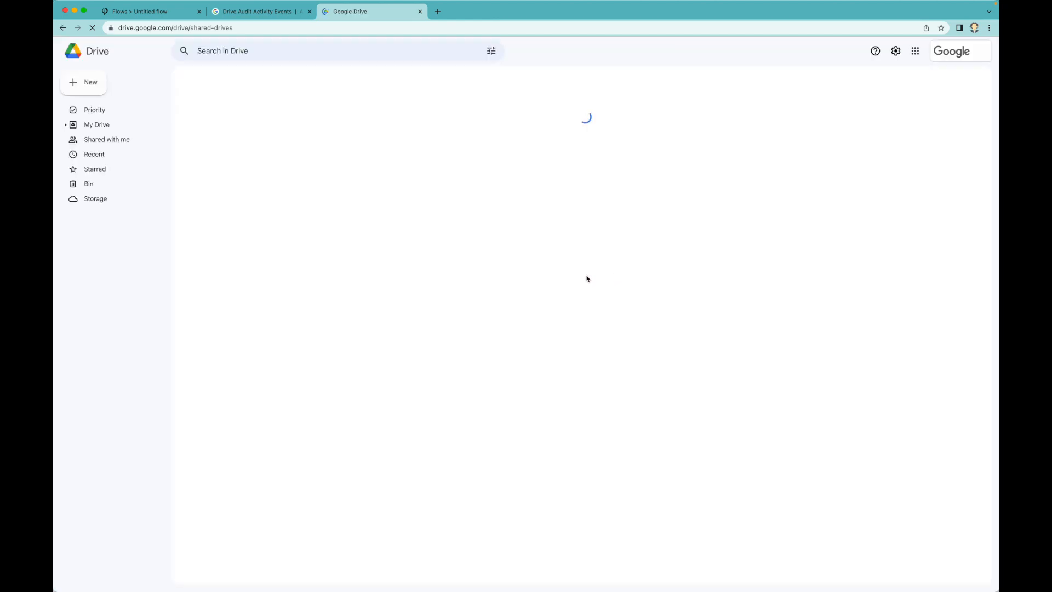
click(96, 124)
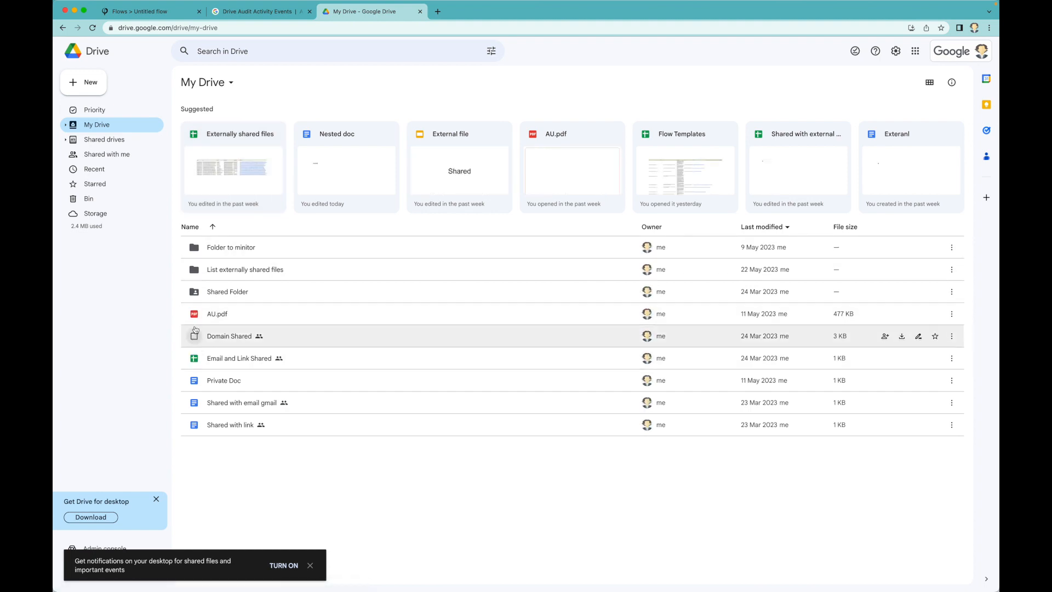
click(901, 336)
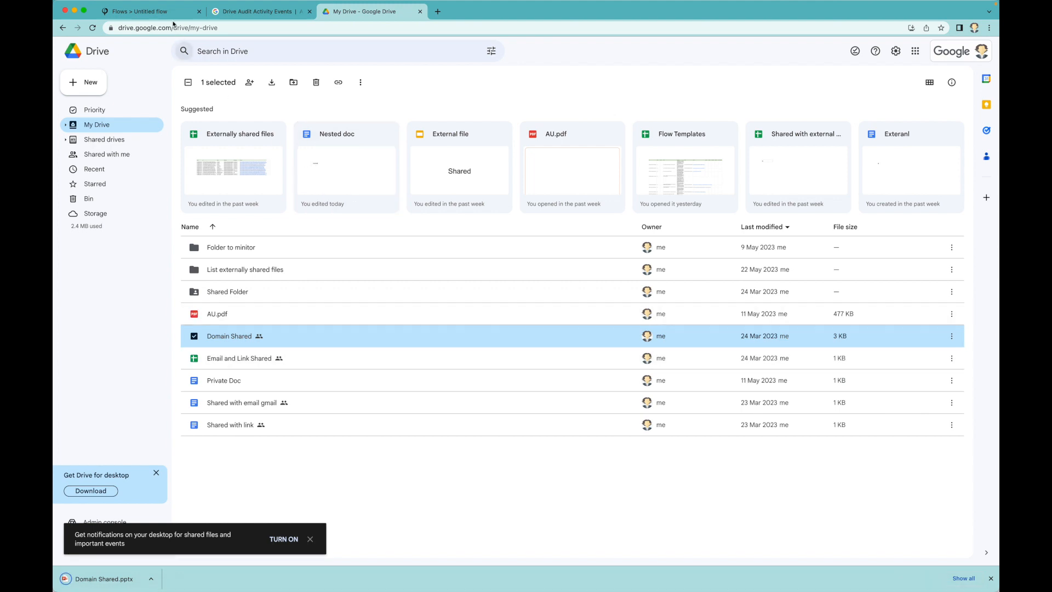
Switch back to zenphi, go to the flow's dashboard and open its recent run.
click(159, 11)
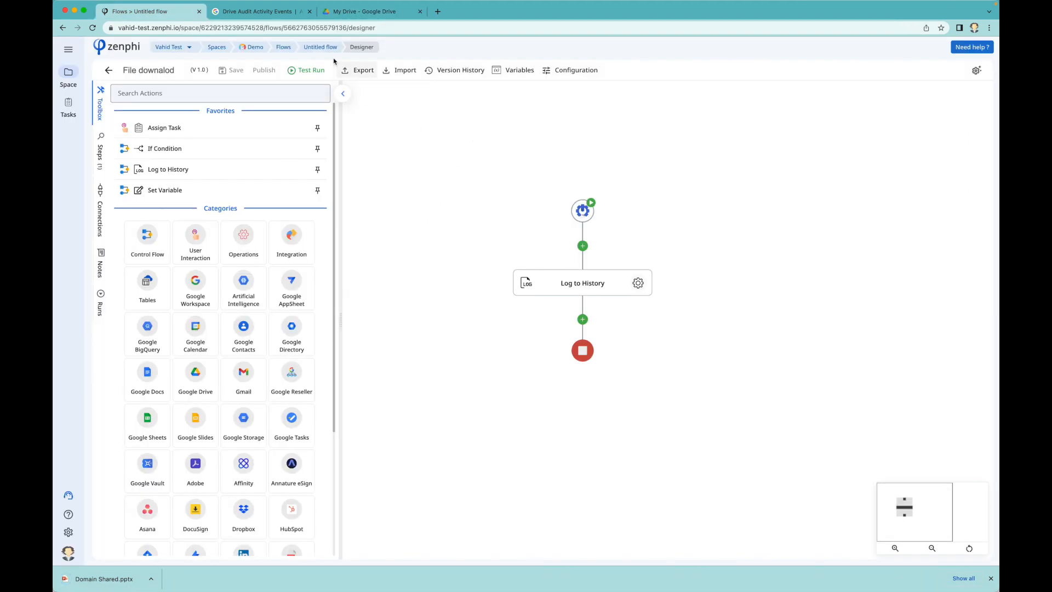
click(329, 50)
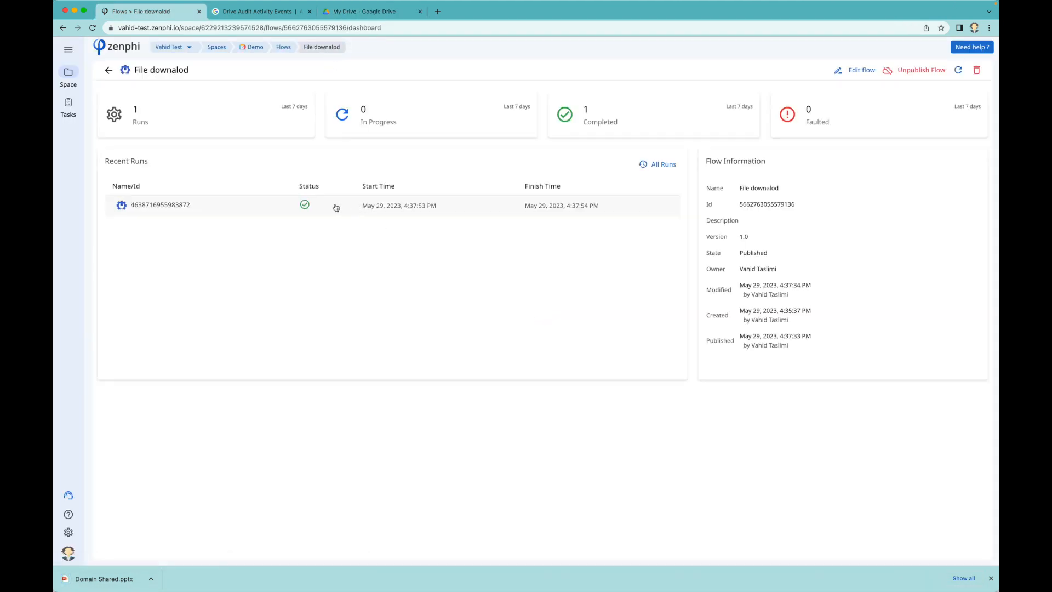
click(175, 205)
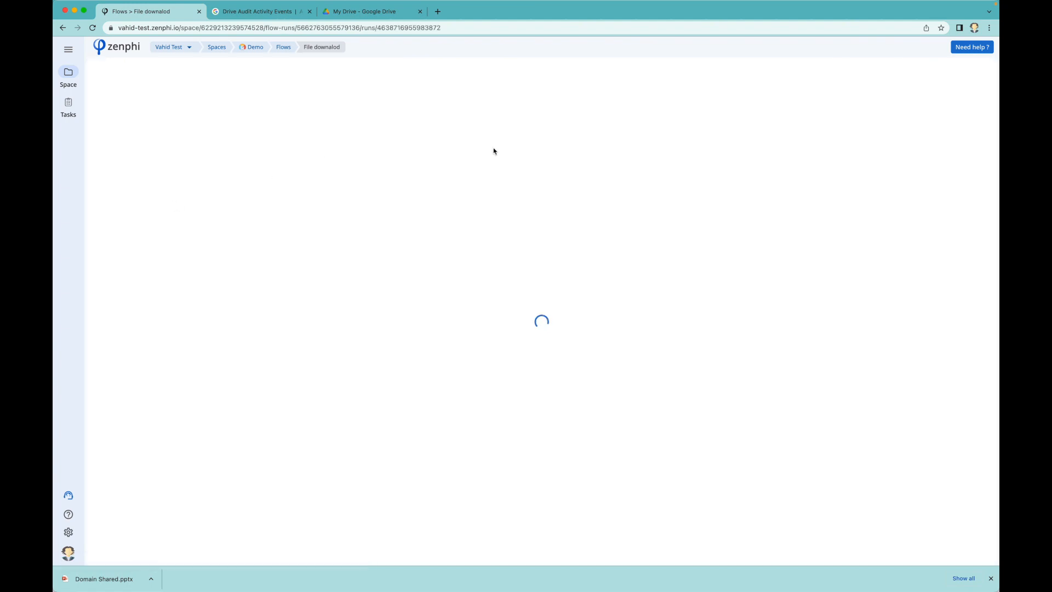
Return from the run details to the flow's dashboard and open the flow for editing in the designer.
click(448, 119)
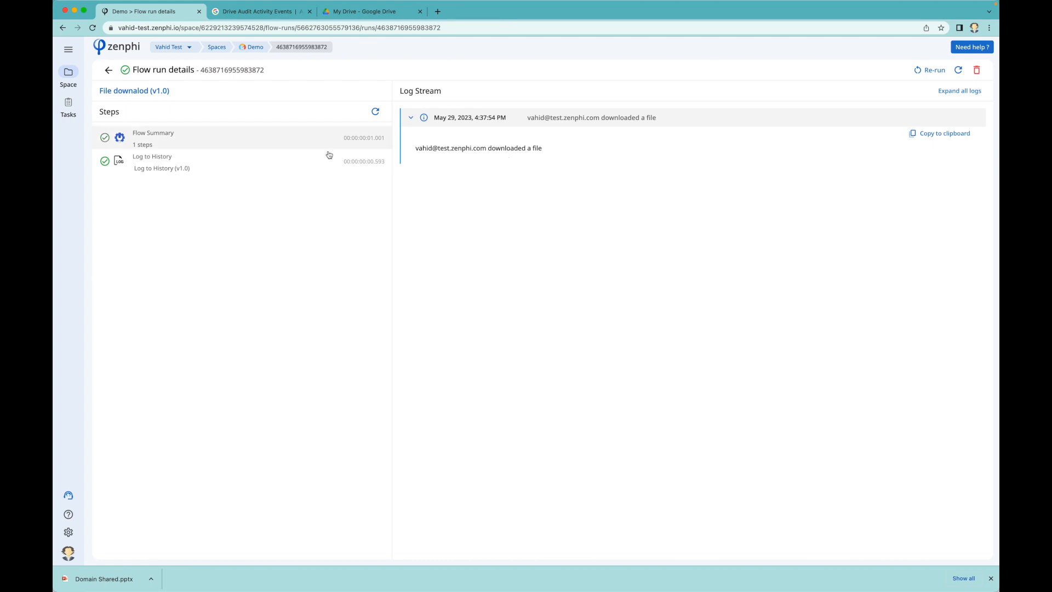
click(109, 70)
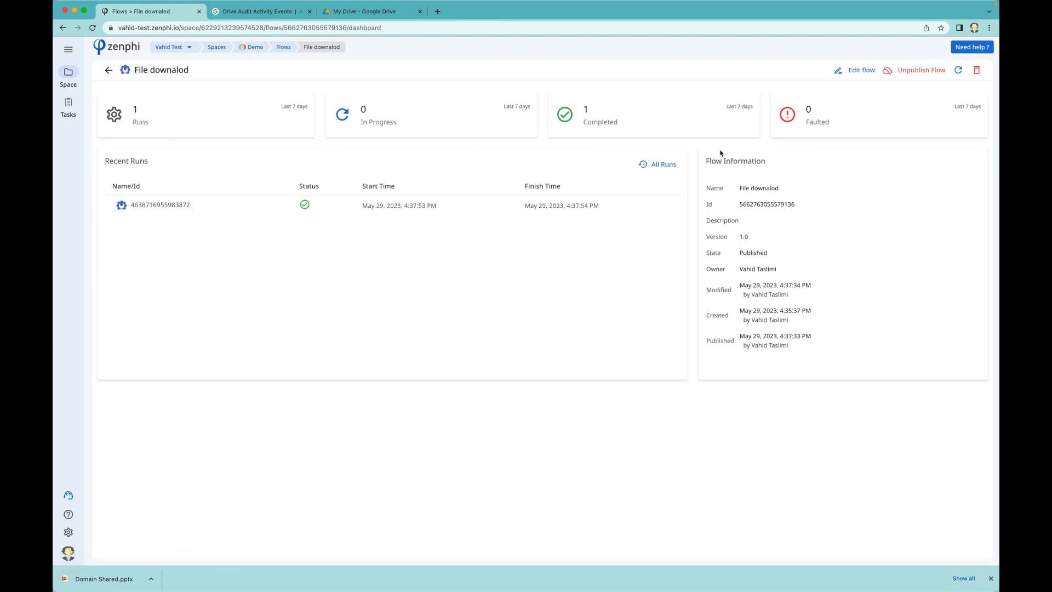
click(857, 70)
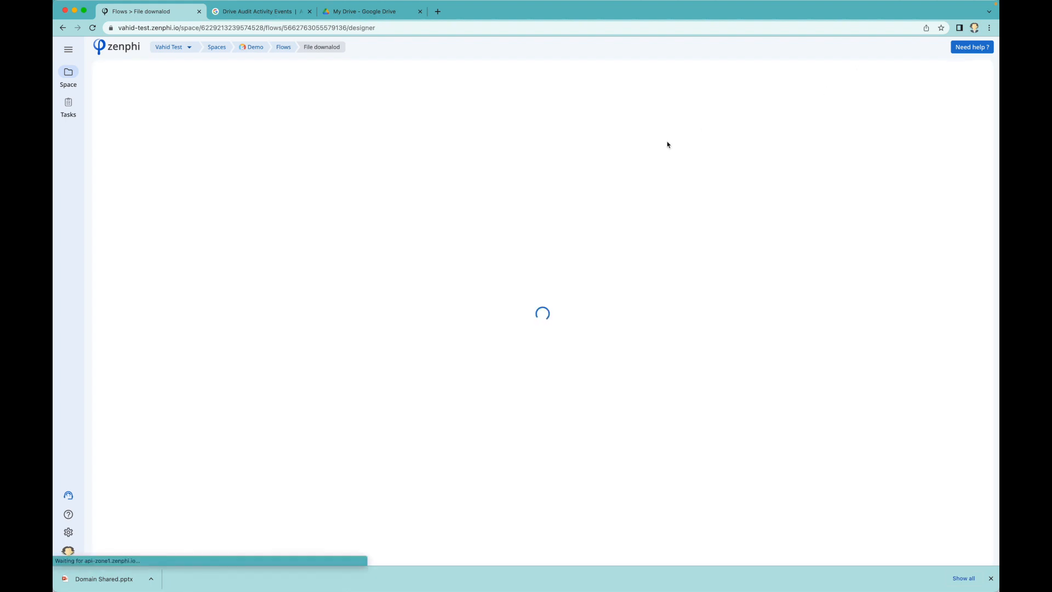
drag(547, 296, 498, 234)
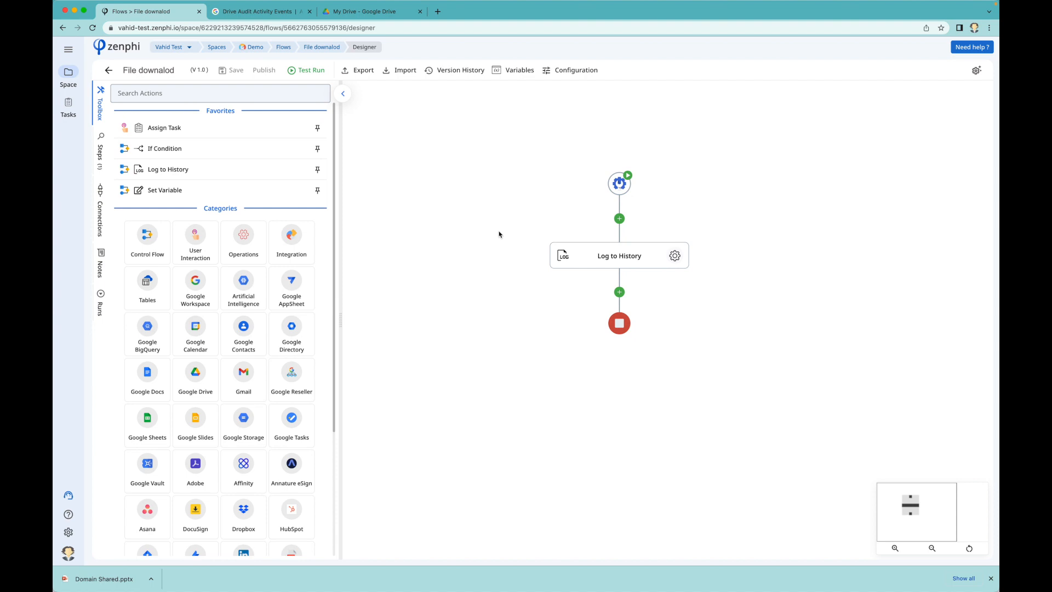
Search the actions for "list acti" and add a List Activities action directly after Log to History.
click(620, 292)
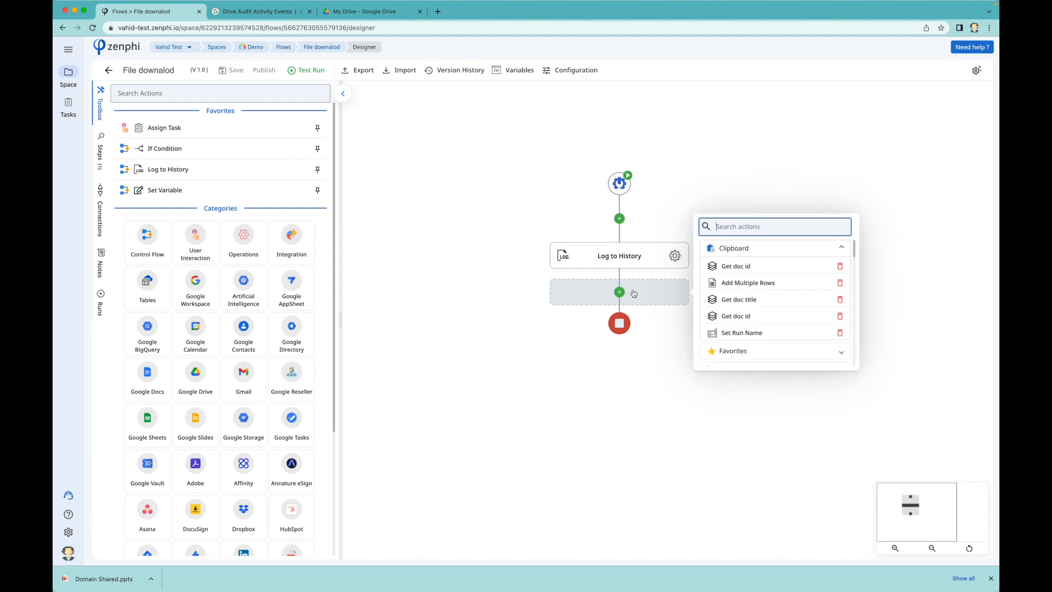
text(list acti)
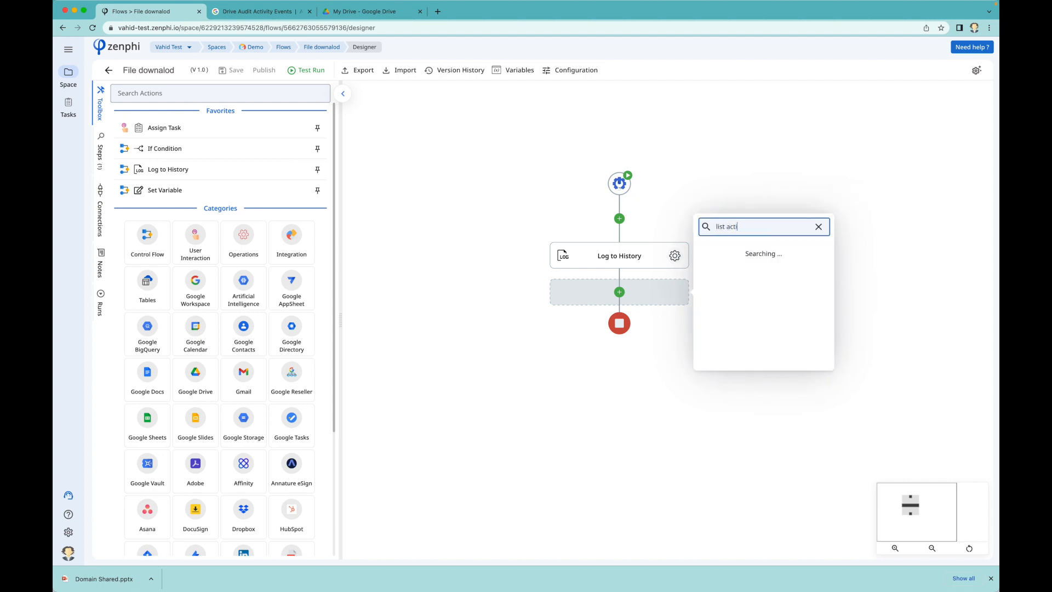
click(750, 252)
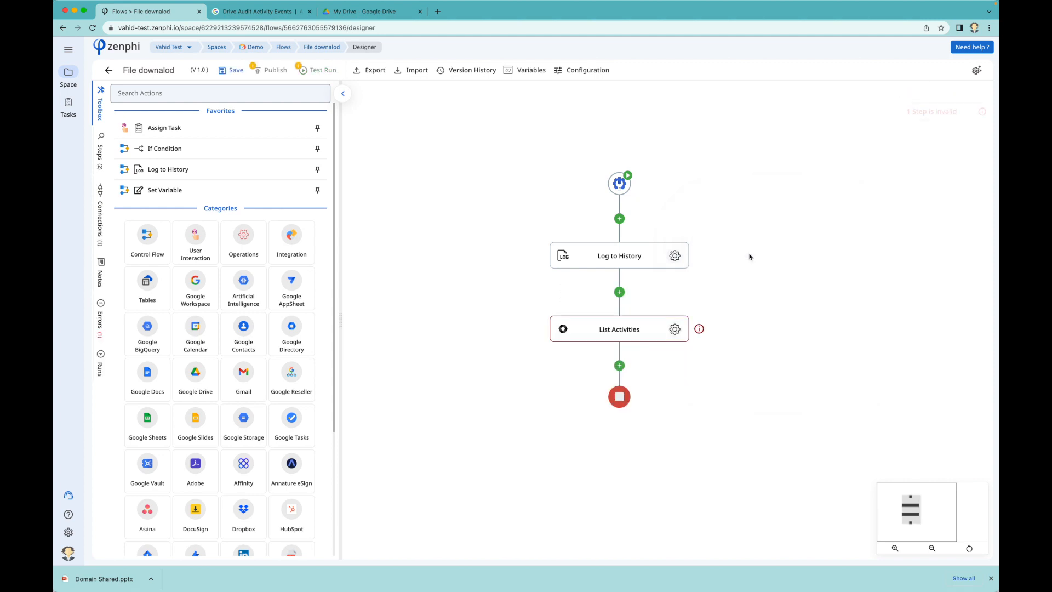
Set List Activities to use New Google Audit Report connection, with the trigger's Actor Email token as the User Key.
click(674, 329)
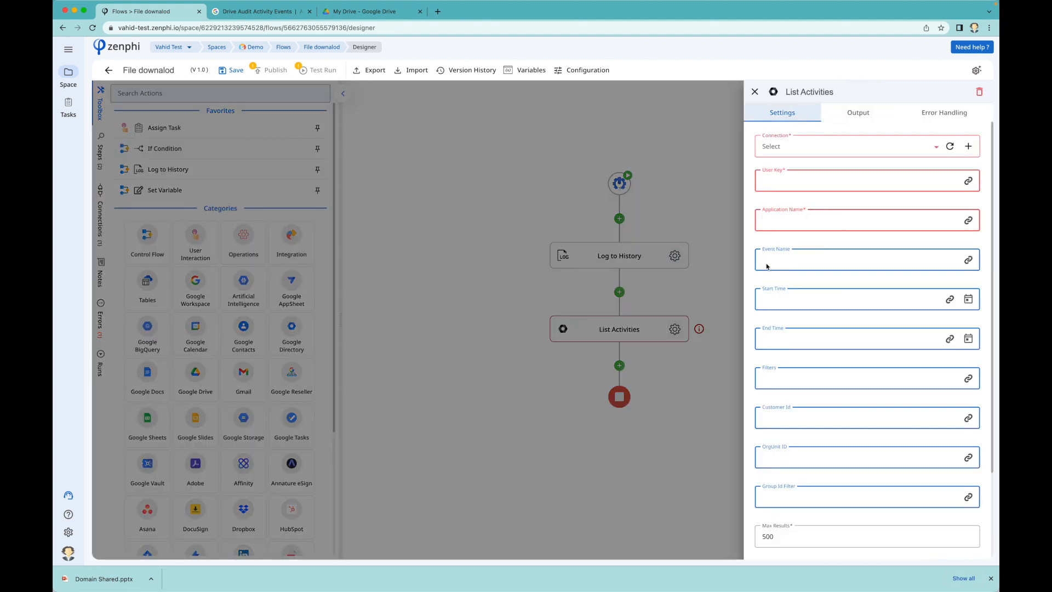
click(766, 266)
click(821, 145)
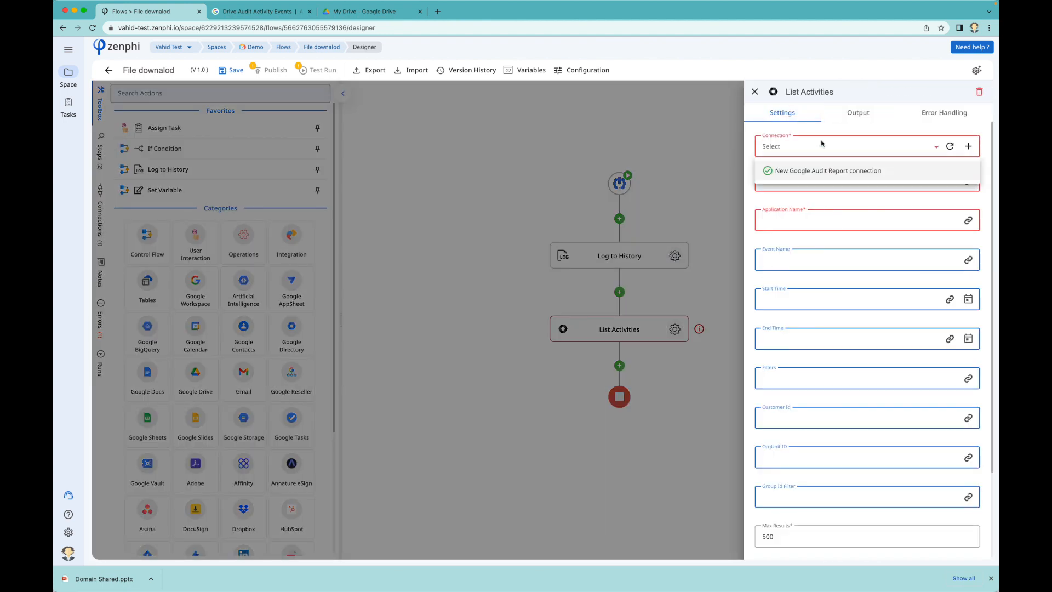
click(816, 171)
click(815, 176)
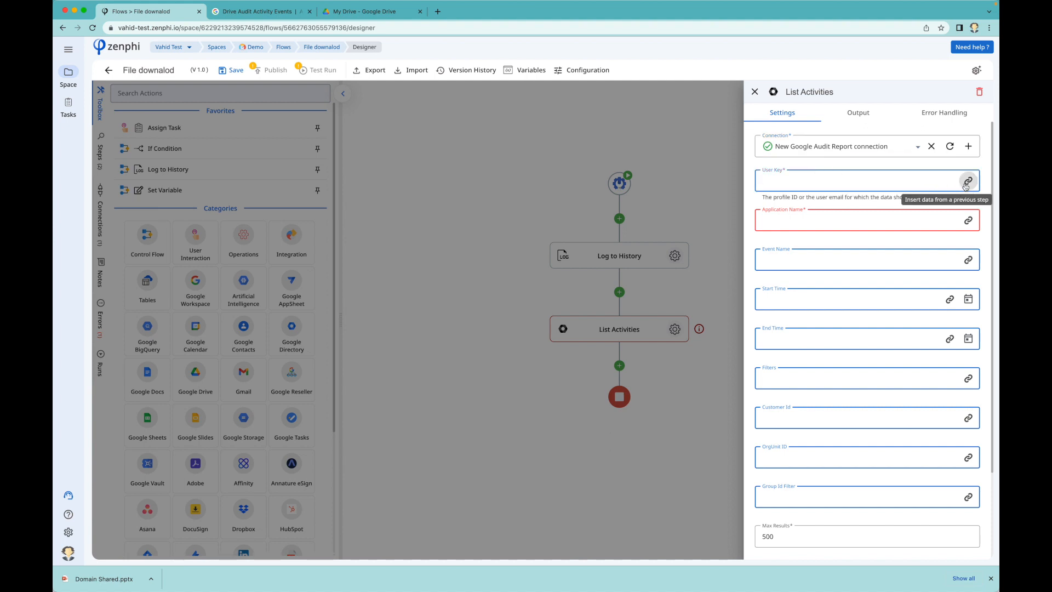
click(967, 181)
click(628, 144)
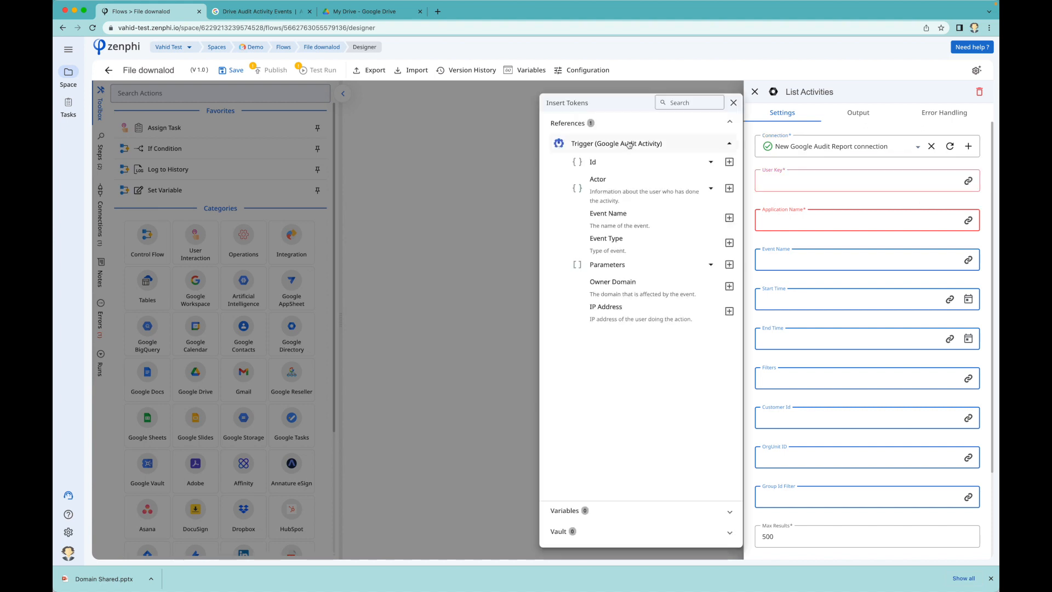
click(641, 185)
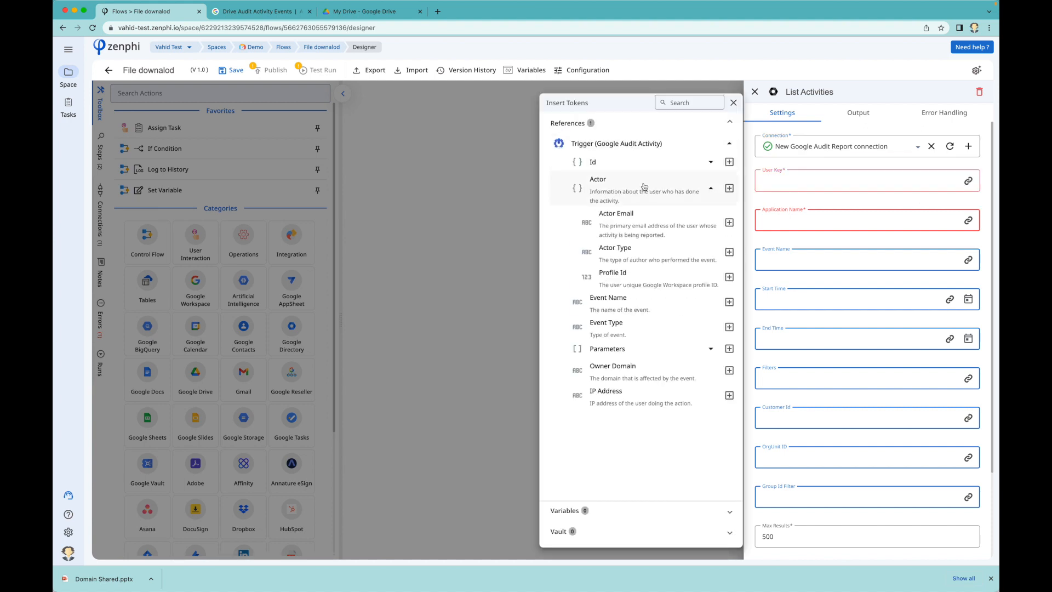
click(729, 222)
Set the List Activities application name to "drive" and the event name to "download", and leave its settings.
click(809, 225)
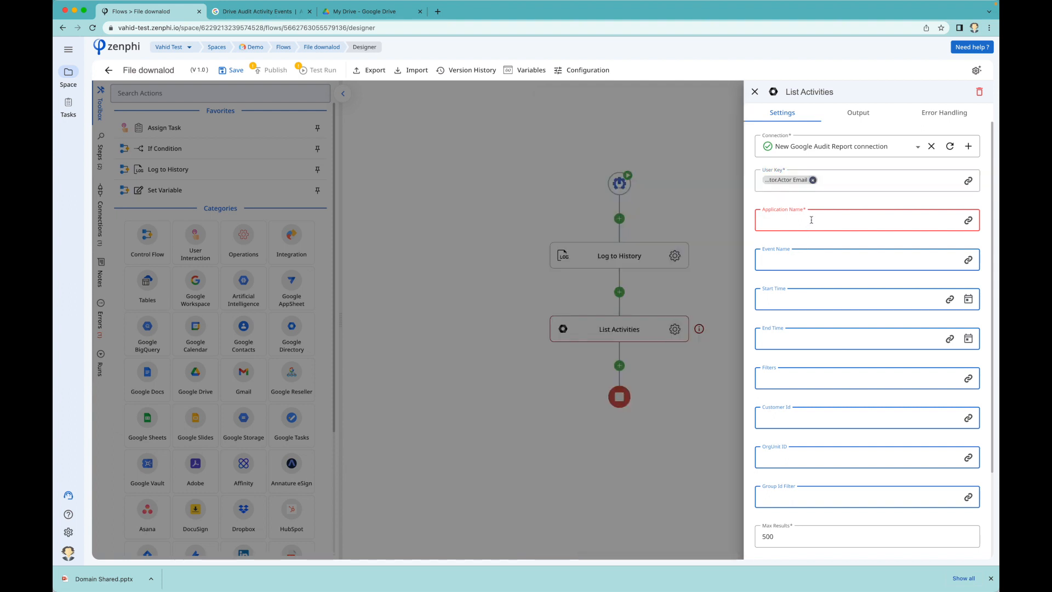
text(drive)
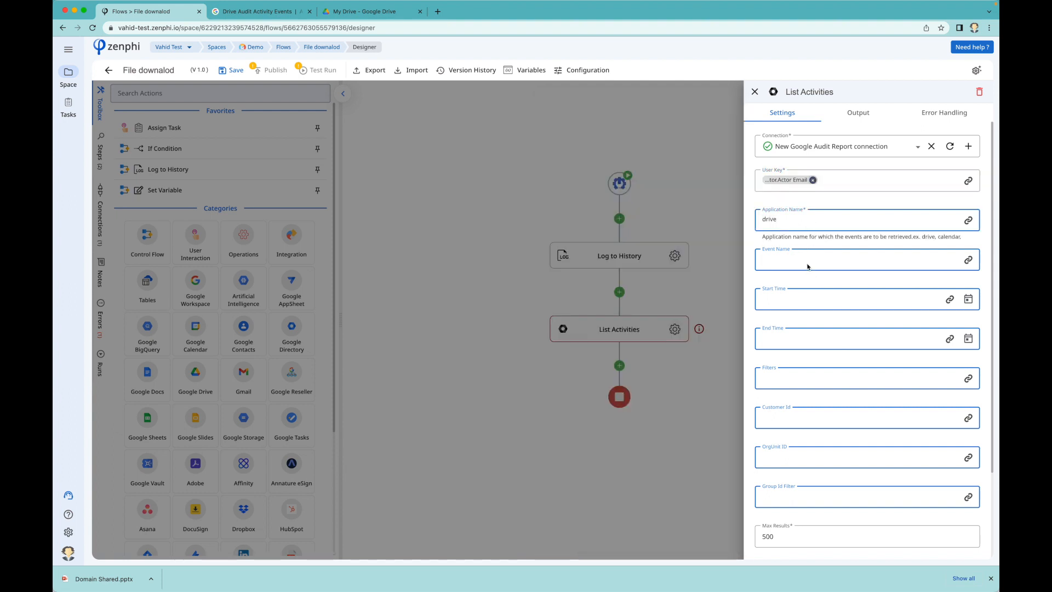
click(805, 259)
text(download)
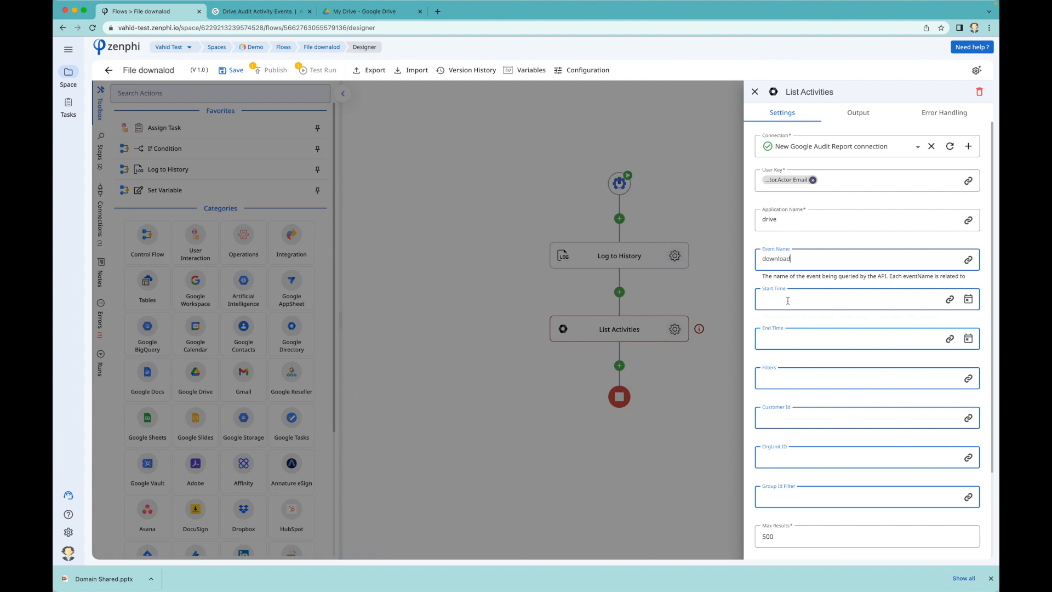
click(787, 301)
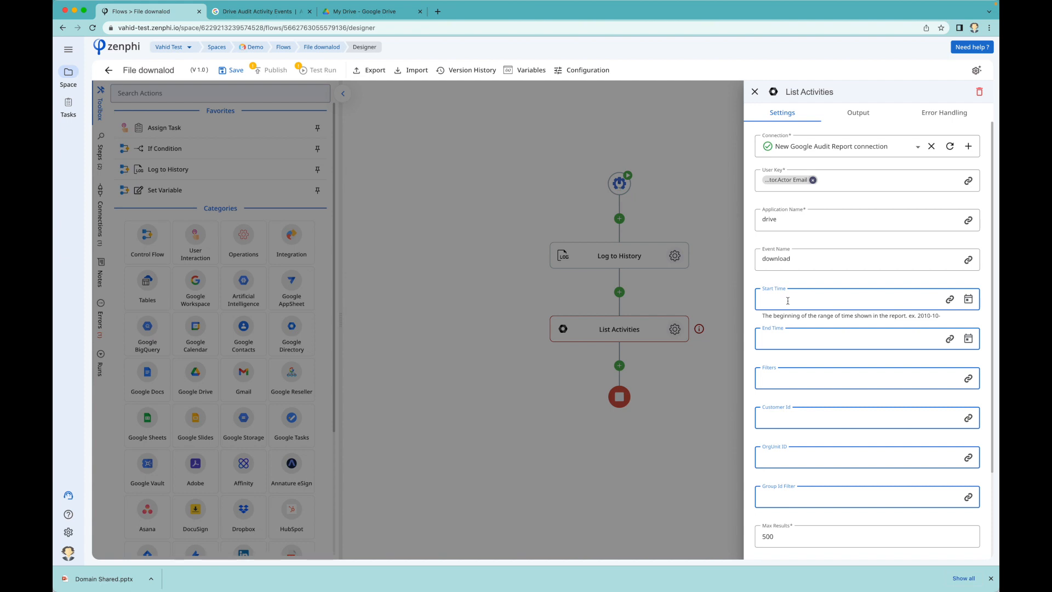
click(672, 277)
Search the actions for "add" and insert an Add Date/Time action between Log to History and List Activities.
click(622, 293)
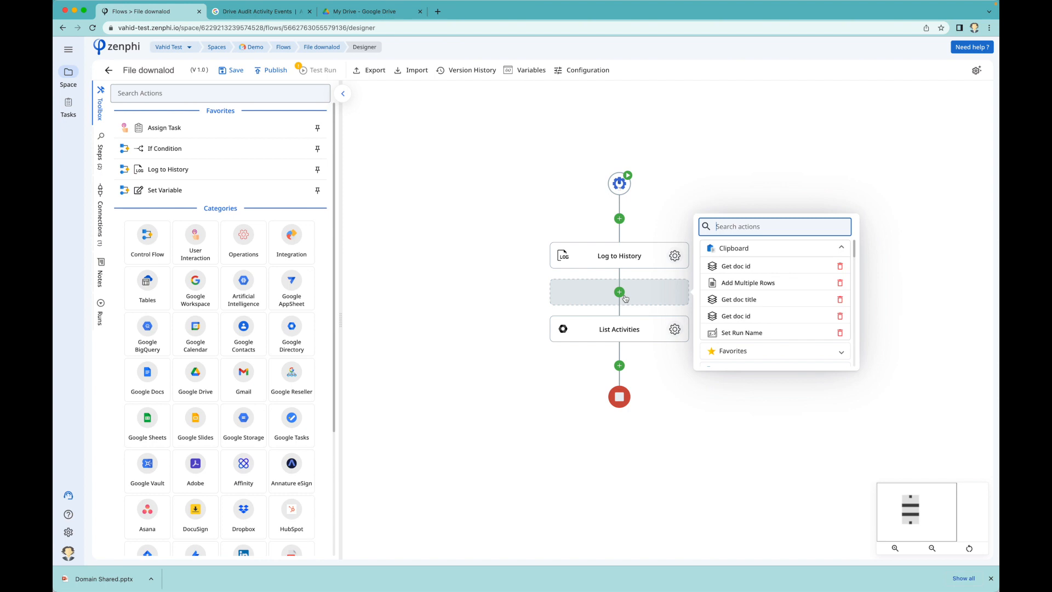
text(add)
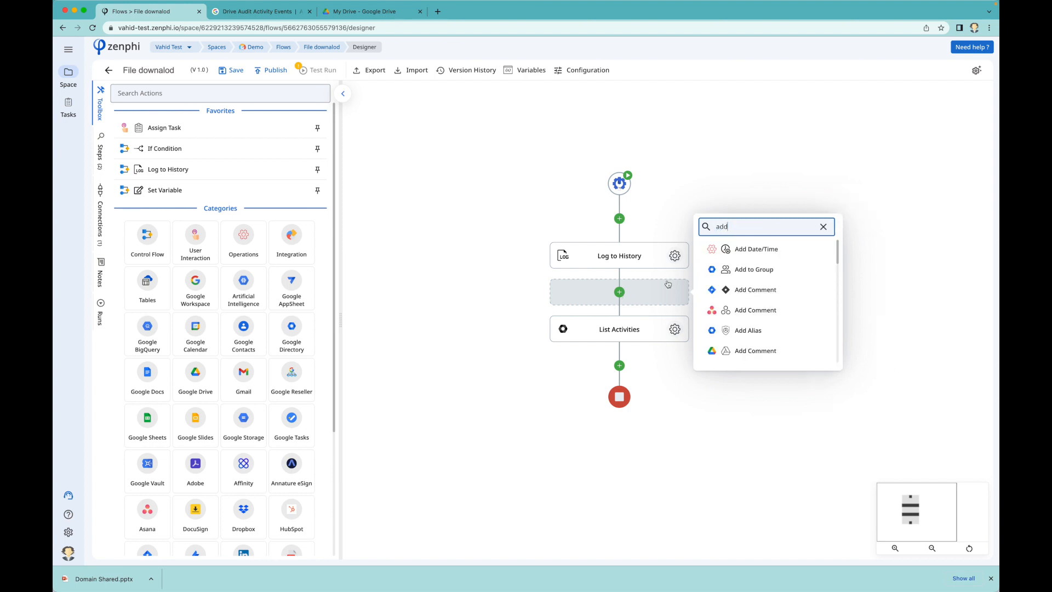
click(744, 248)
Set the Add Date/Time base date to the trigger's Event Time token and the hours to add to -1.
click(676, 329)
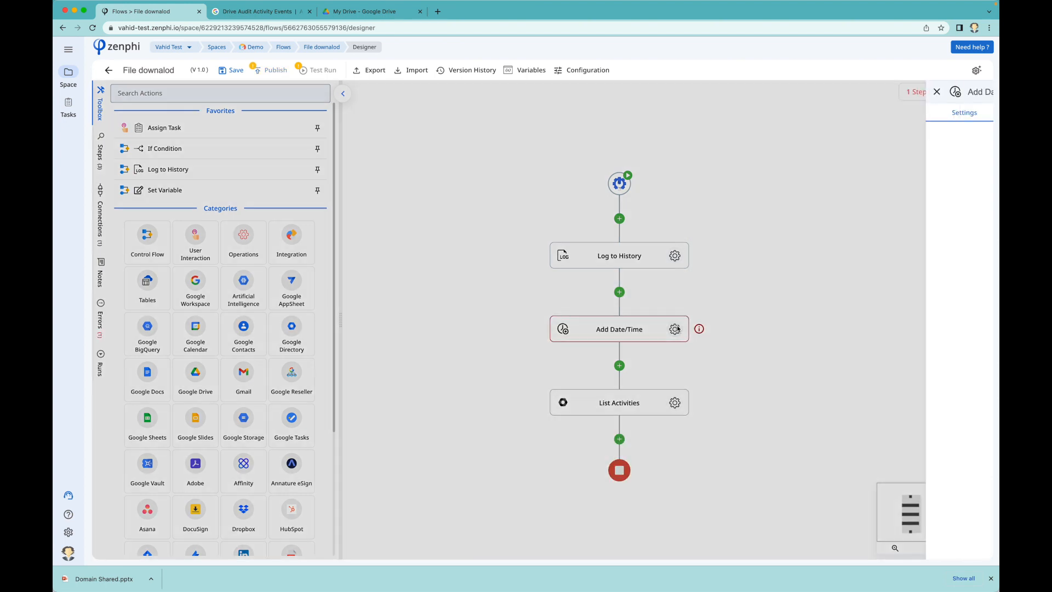
click(951, 146)
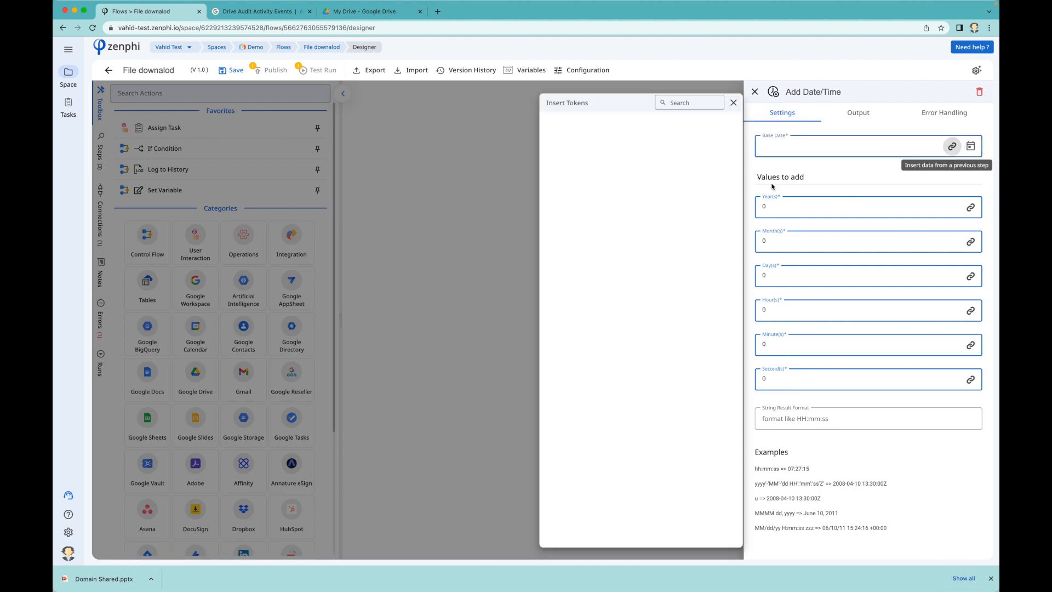
click(627, 143)
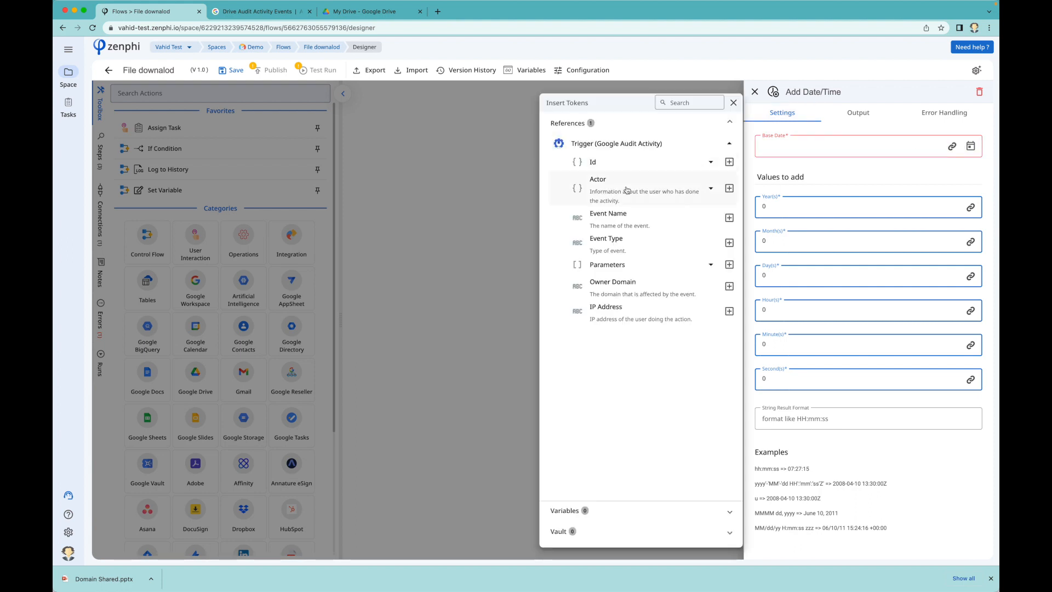
click(612, 166)
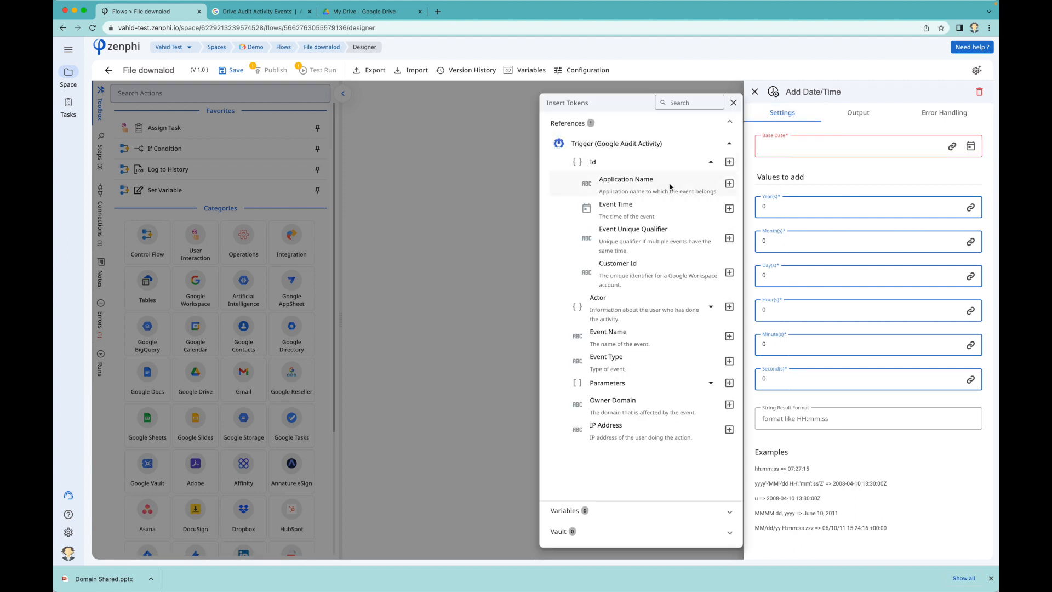
click(729, 209)
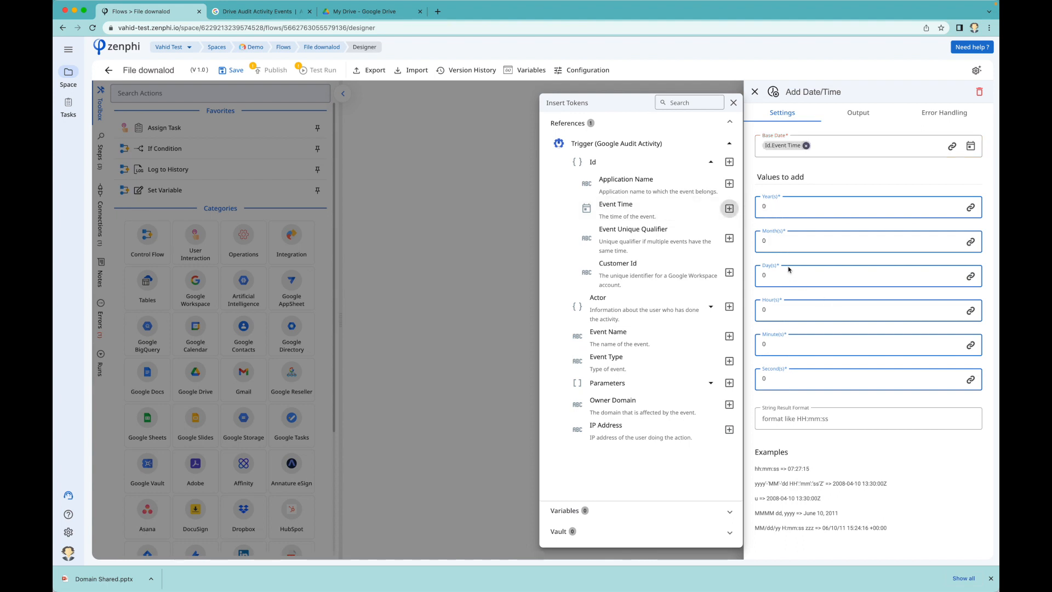
double_click(772, 310)
text(-1)
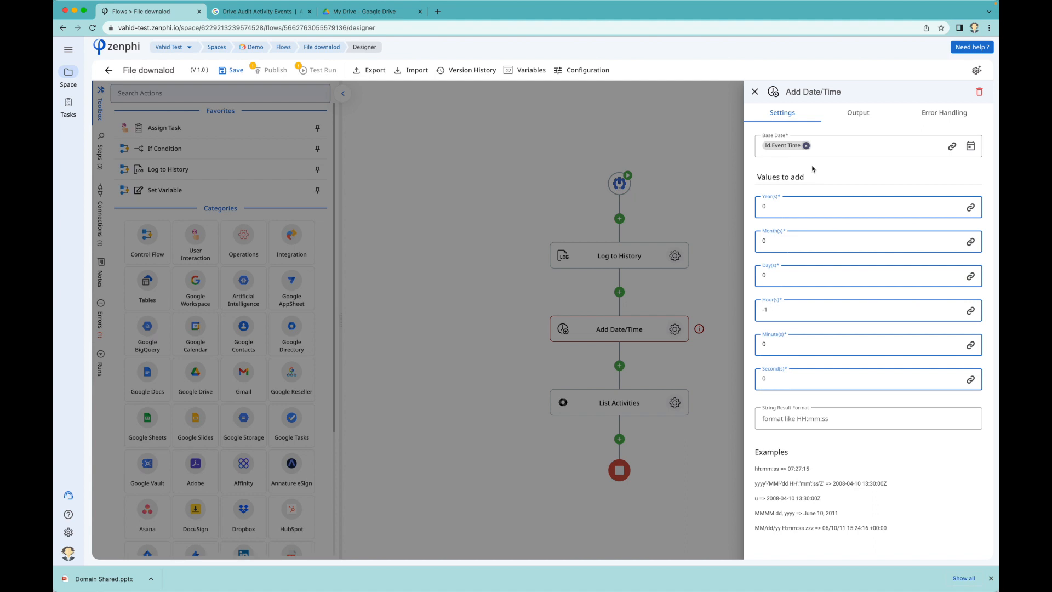
Rename the Add Date/Time action to "-1 one hour" and close its settings.
click(808, 88)
triple_click(811, 92)
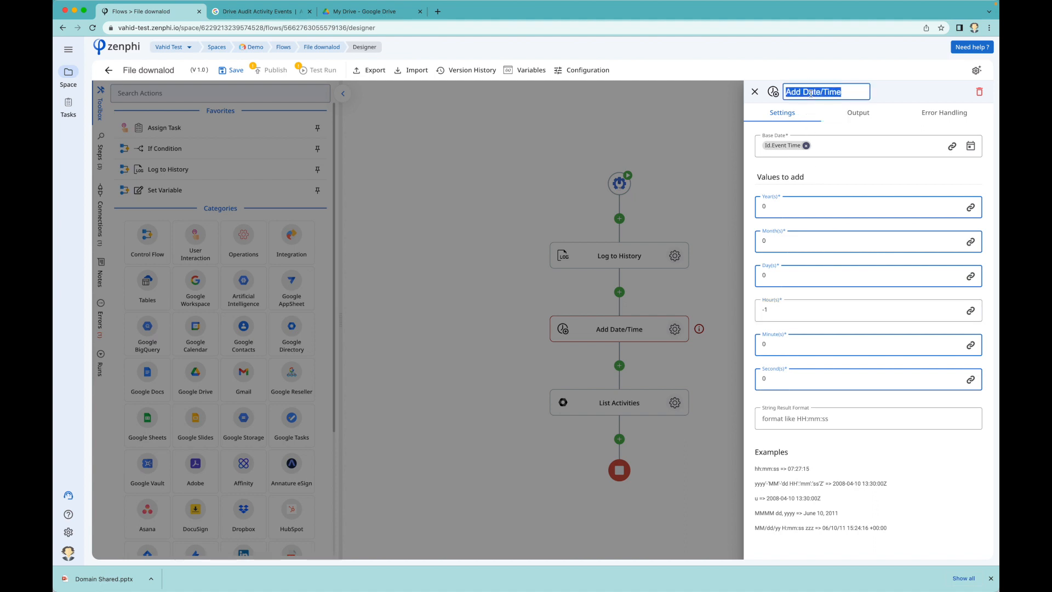
key(BackSpace)
text(-1 one hour)
click(464, 237)
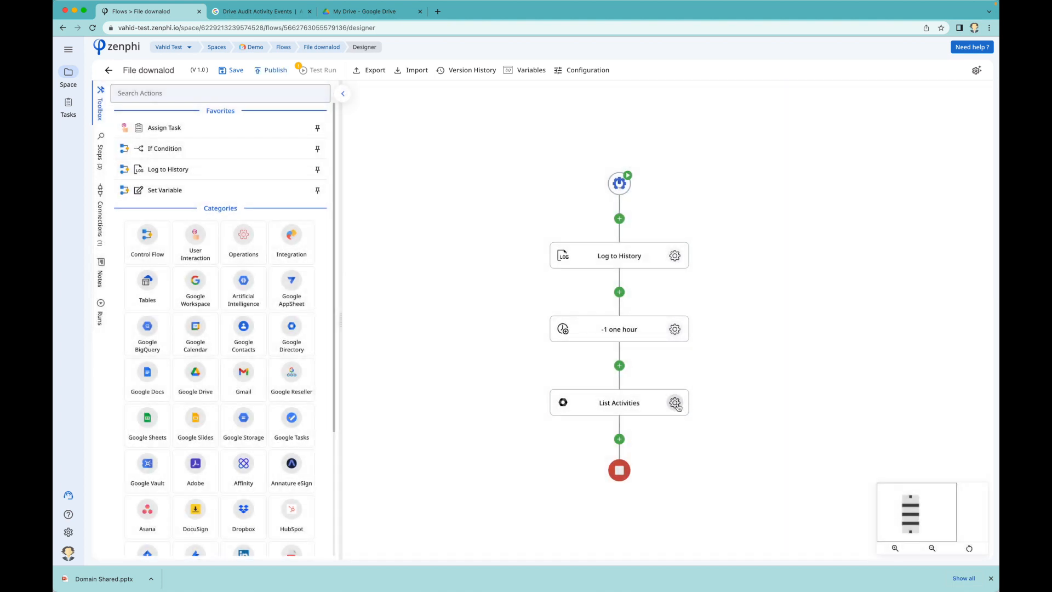
Set the List Activities start time to the Result token of the "-1 one hour" action.
click(676, 403)
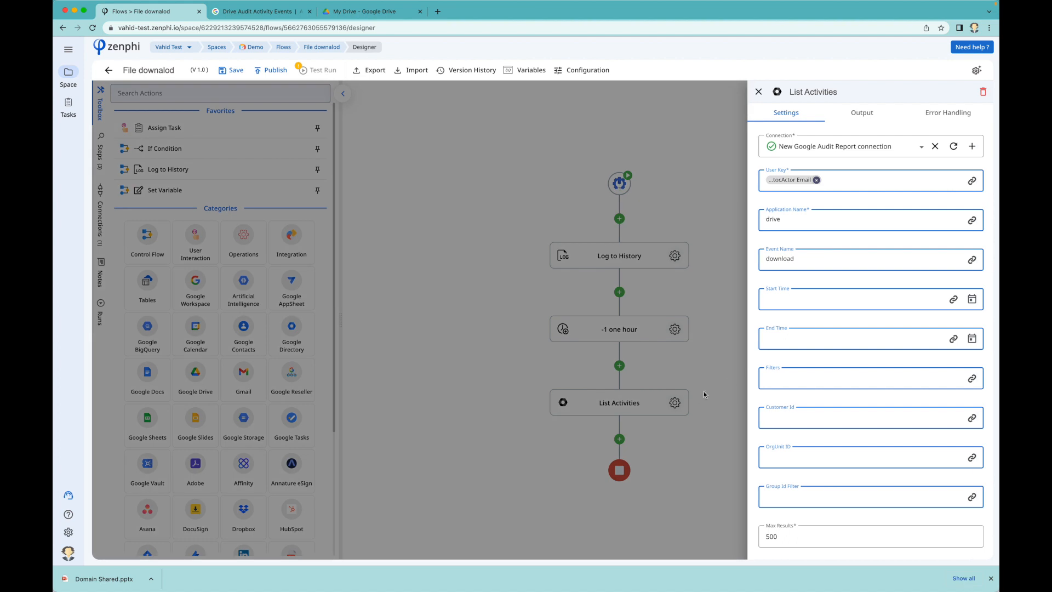
click(949, 299)
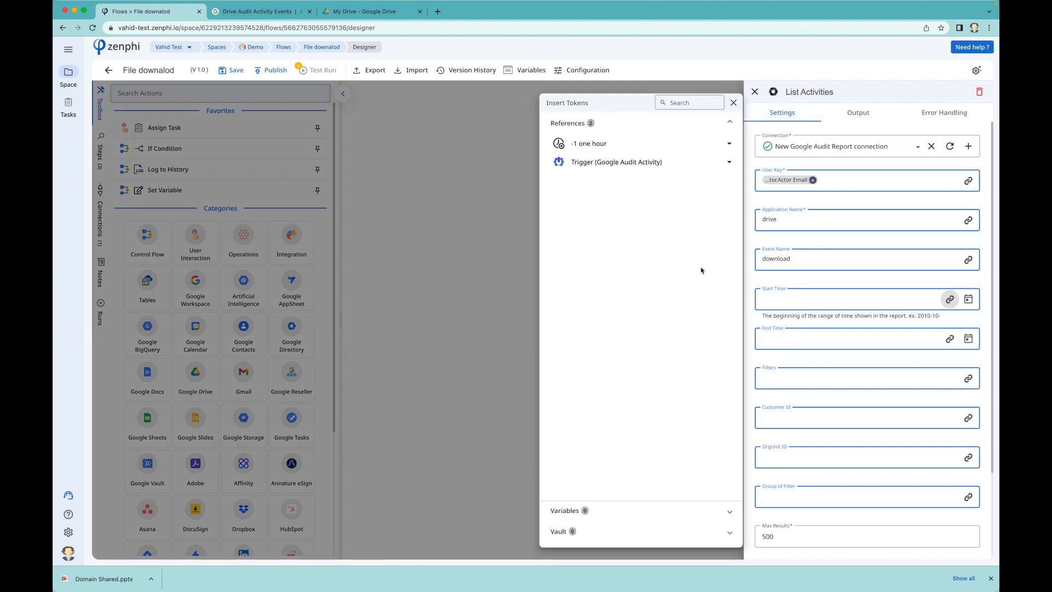
click(619, 146)
click(729, 162)
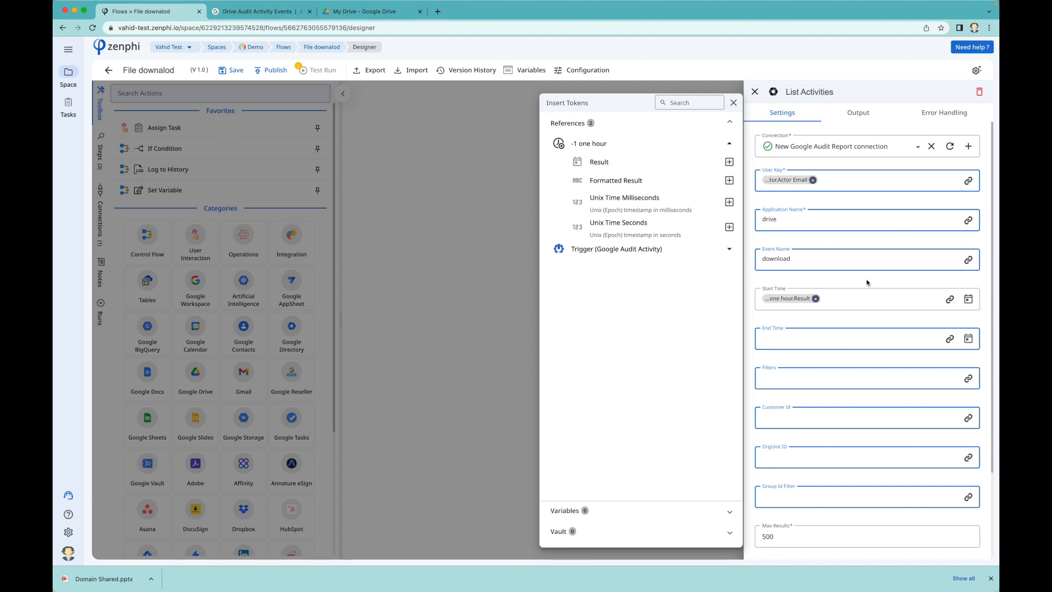
Limit the List Activities maximum results to 20 and close its settings.
click(780, 531)
double_click(781, 536)
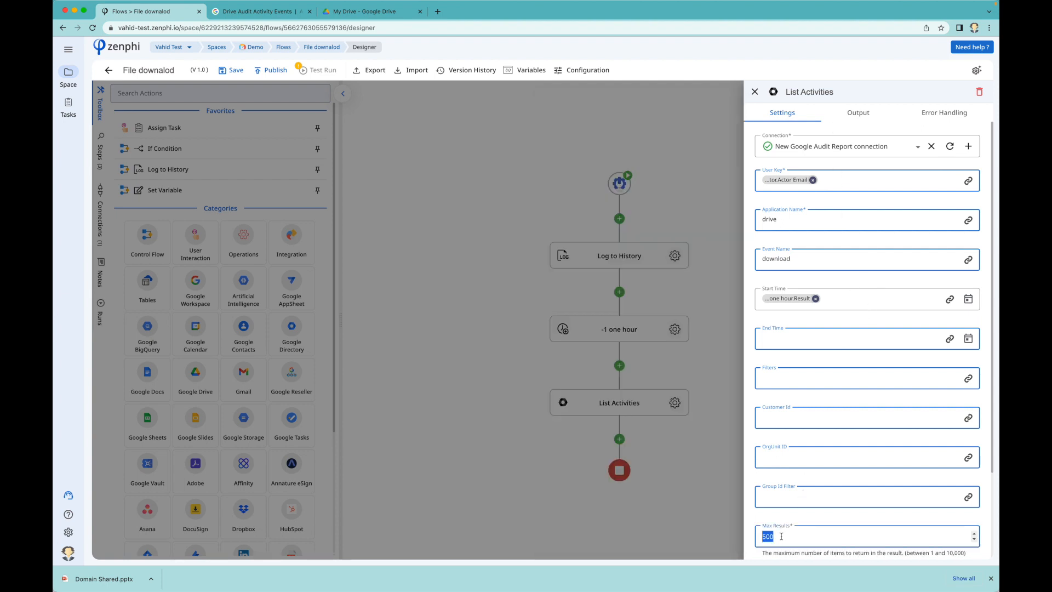
text(20)
click(660, 509)
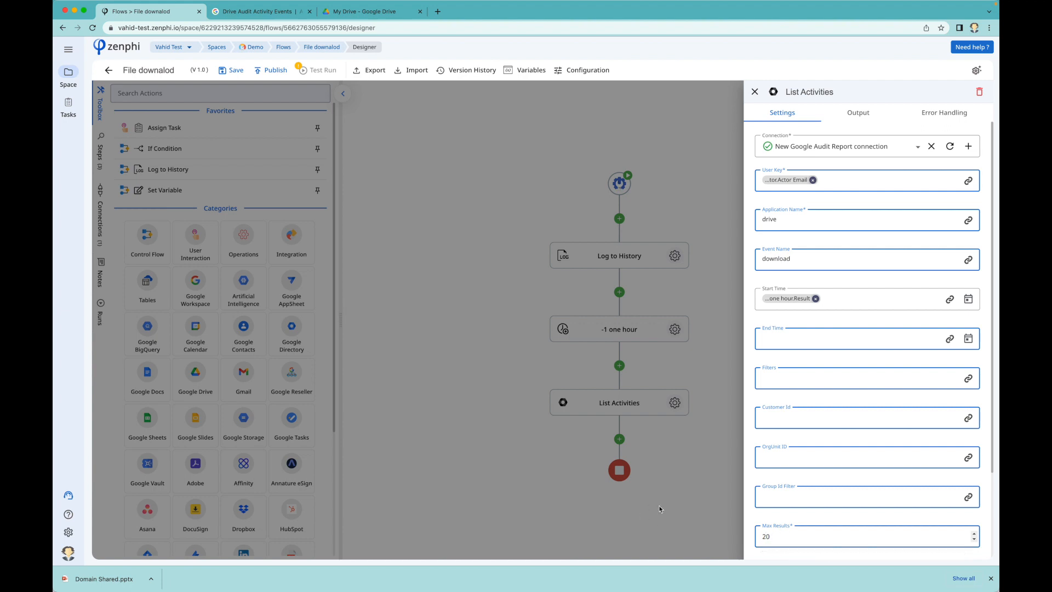
click(658, 450)
Rename the List Activities action to "List downloads in the past one hour".
scroll(660, 448, down, 3)
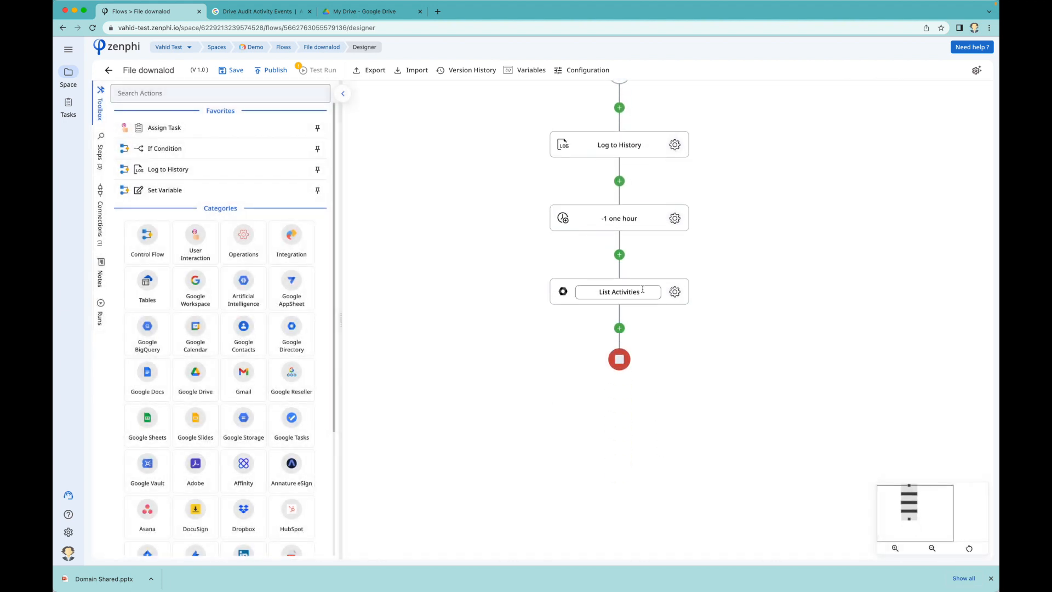
click(642, 289)
double_click(642, 289)
text(downloads)
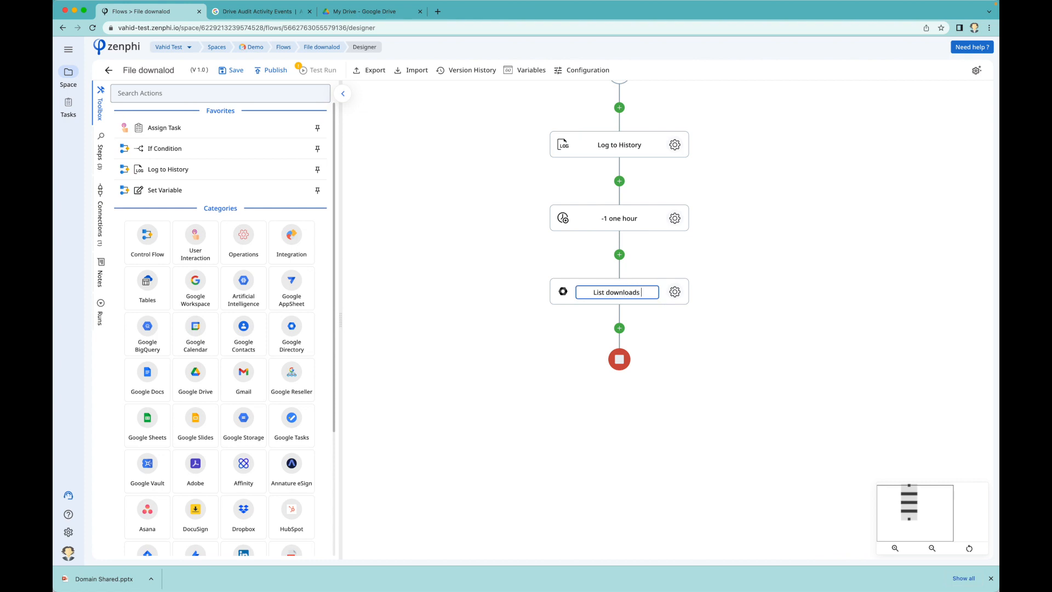
text( in the past one hour)
click(691, 338)
Add an If Condition after the "List downloads in the past one hour" action and open its settings.
click(613, 324)
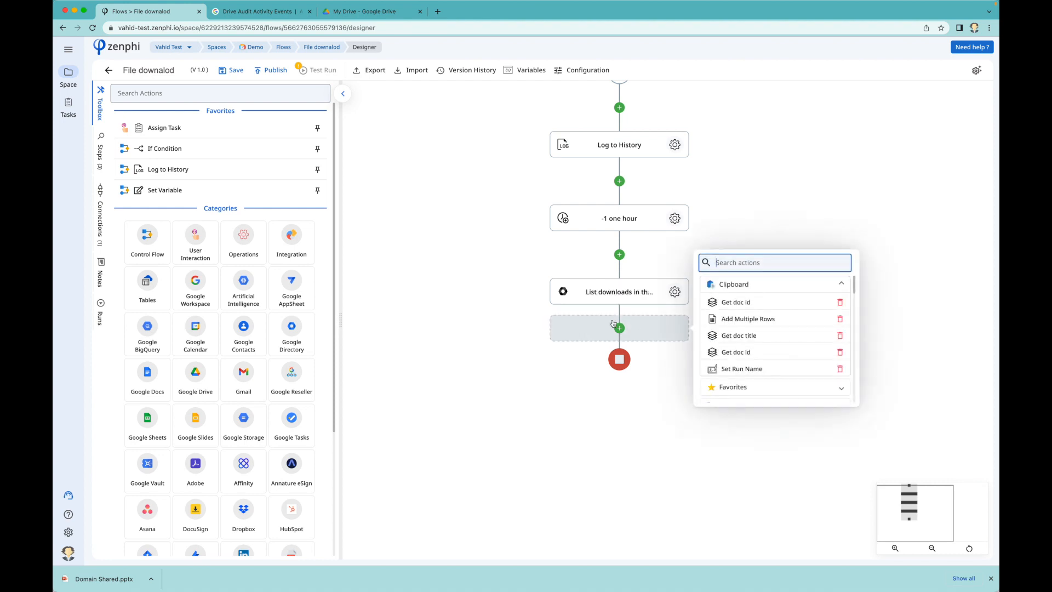
text(if)
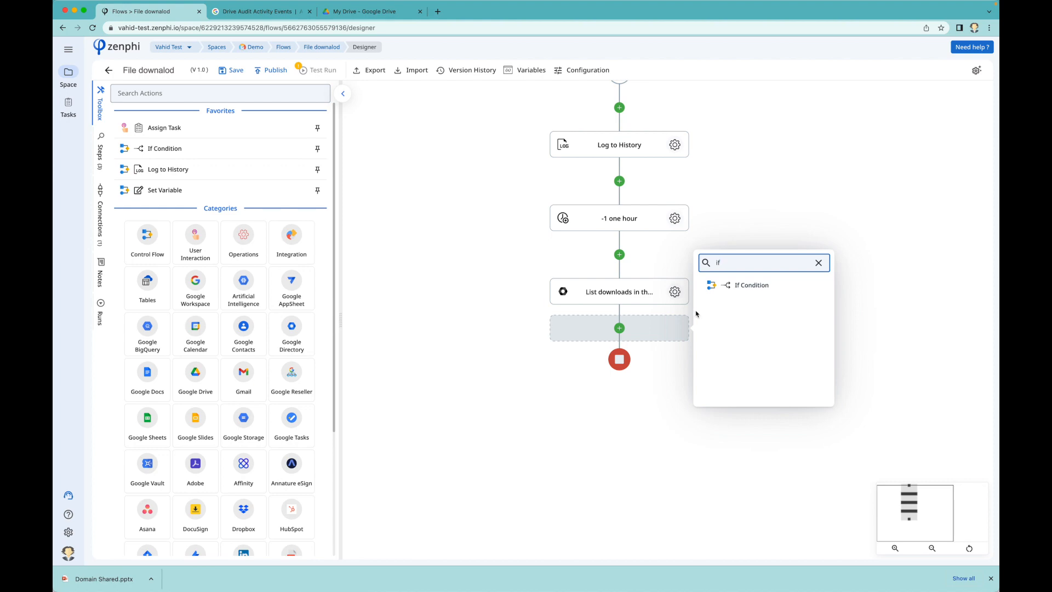
click(751, 285)
click(758, 371)
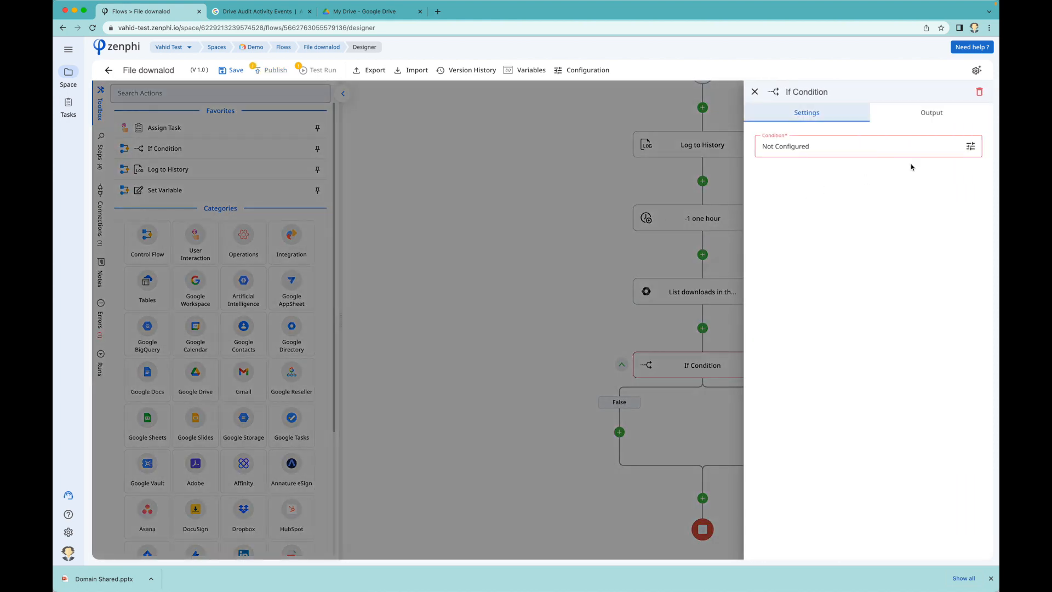
Base the If Condition on the Number of Events token from "List downloads in the past one hour".
click(970, 146)
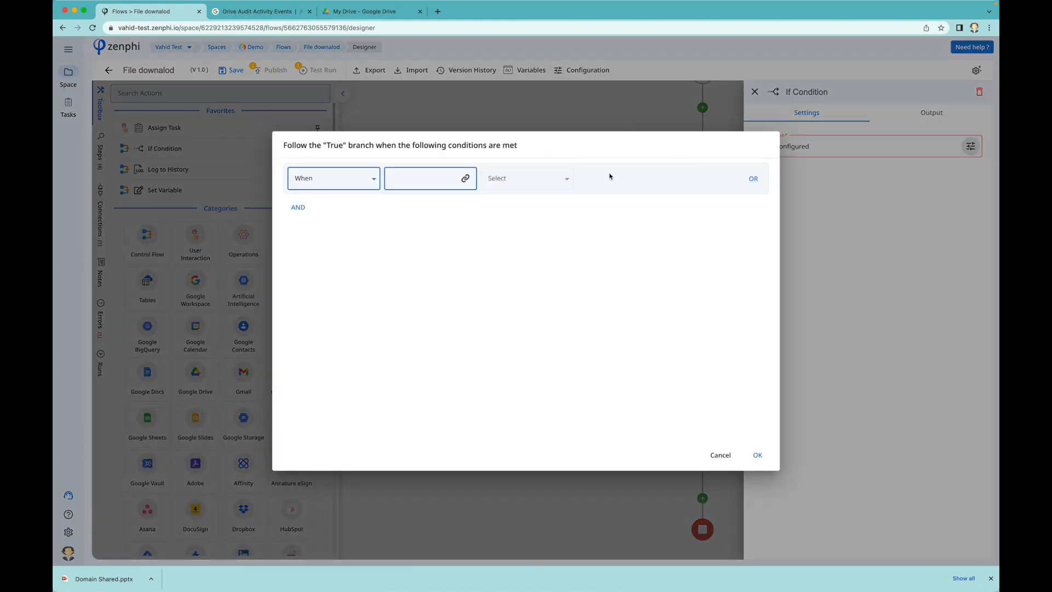
click(465, 178)
click(390, 242)
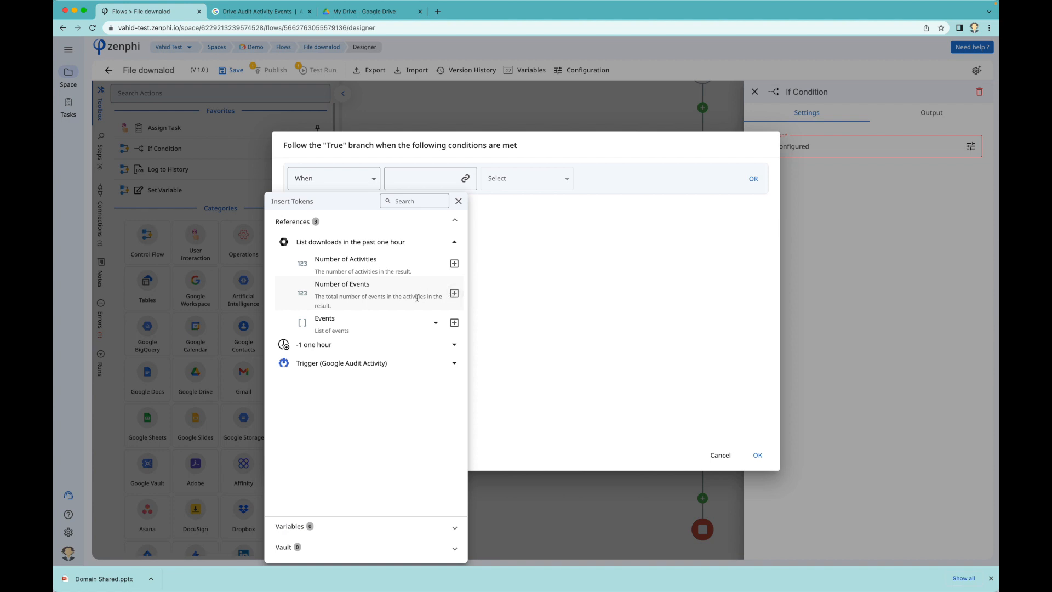
click(453, 294)
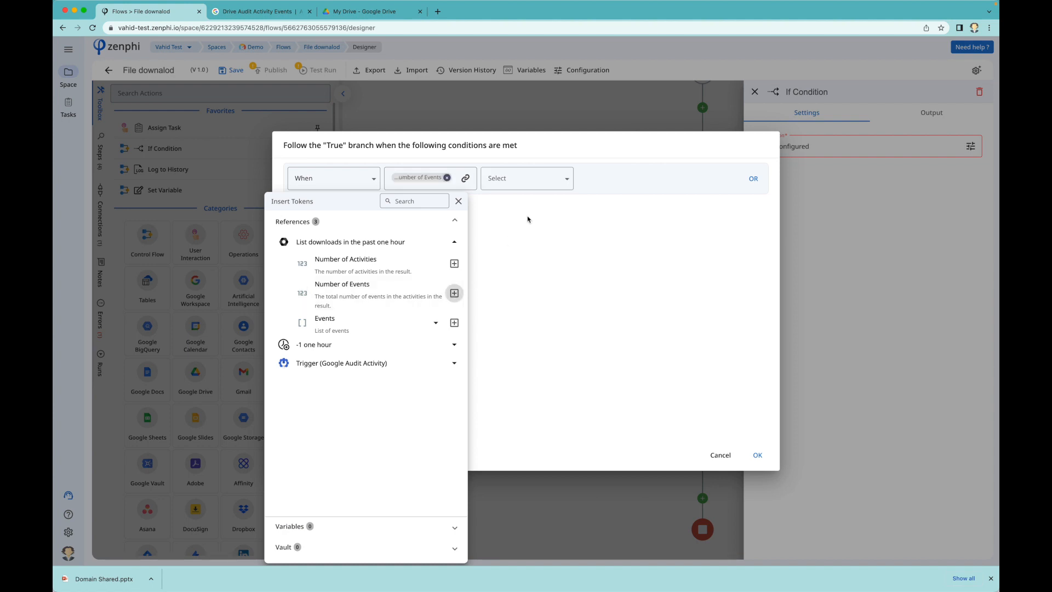
Complete the condition with Greater Than (>) 10 and confirm it.
click(526, 181)
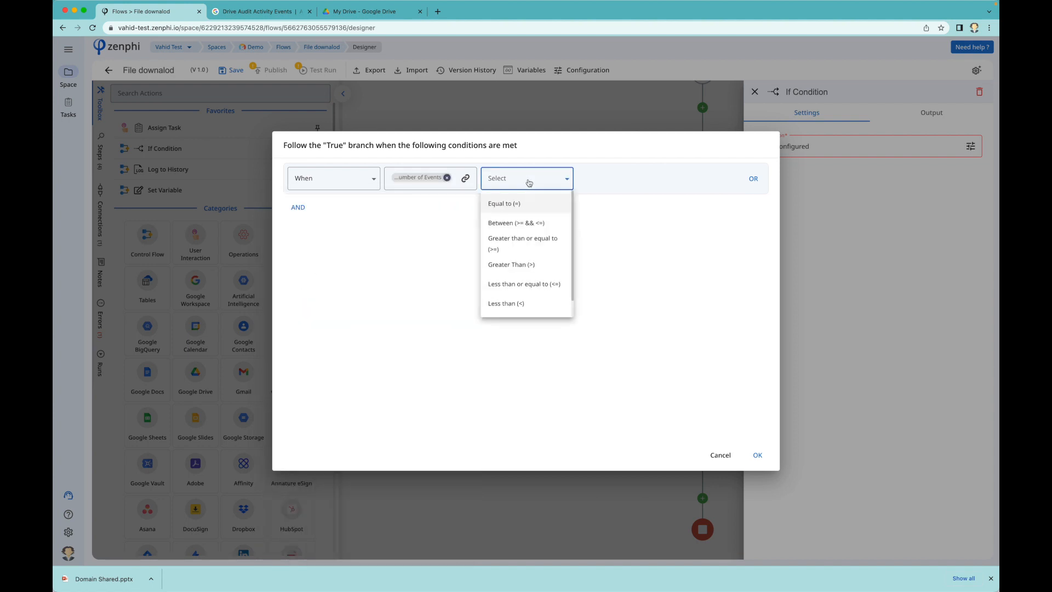
click(520, 264)
click(615, 185)
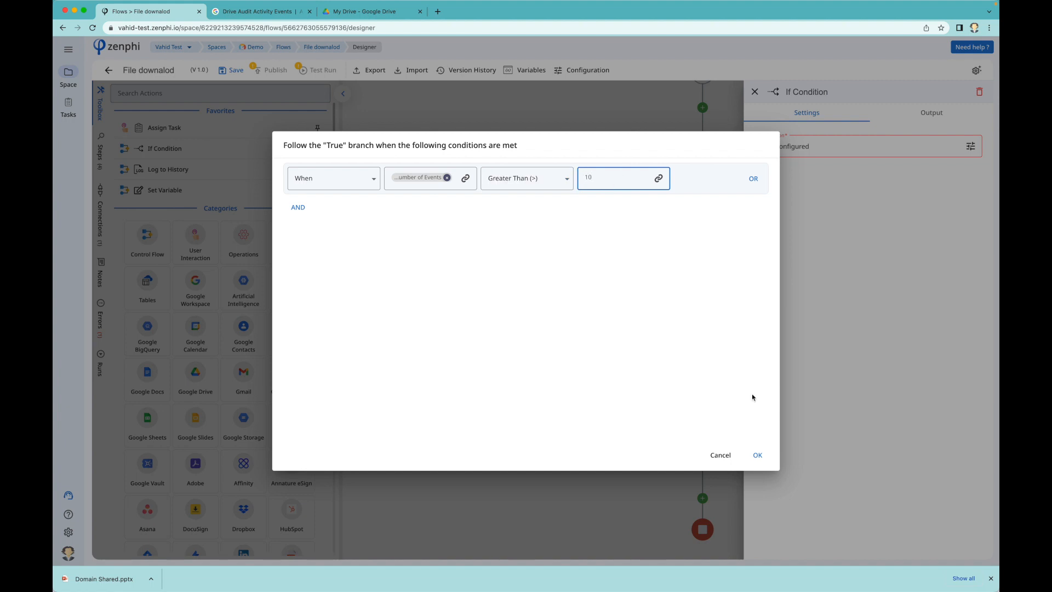
click(756, 455)
Rename the If Condition to "More than 10 downloads?" and close its settings.
click(801, 89)
text(More than )
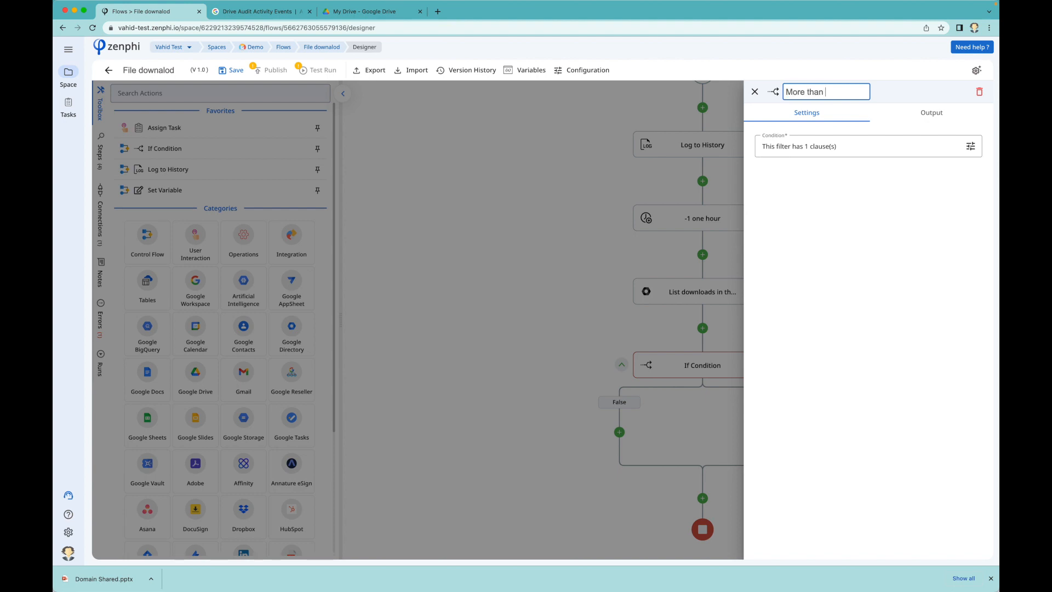
text(10 downloads?)
click(535, 241)
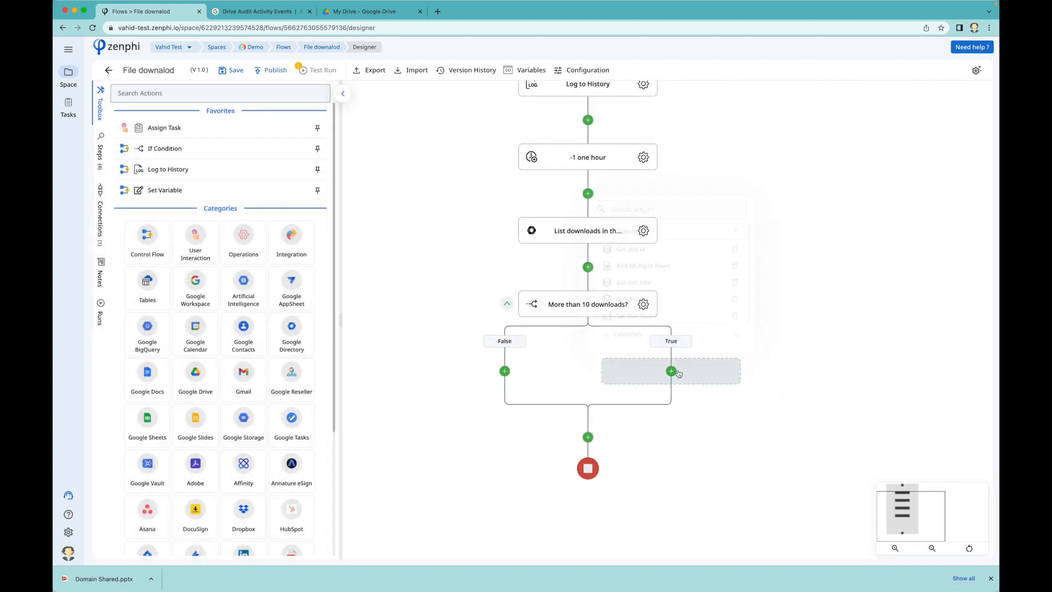
Add a Suspend User action to the True branch of "More than 10 downloads?" and open its settings.
click(674, 372)
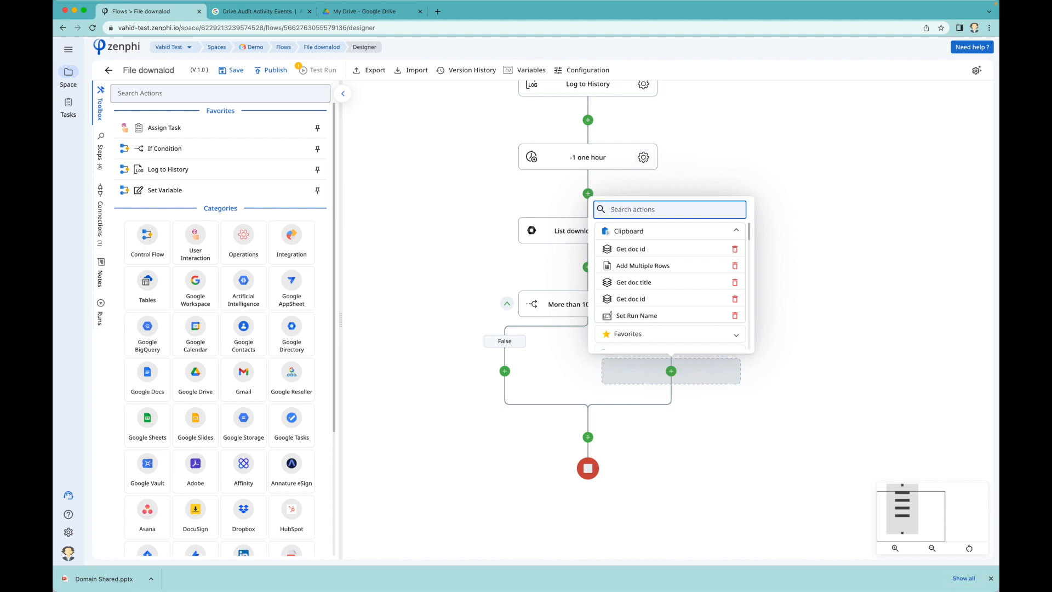
text(susp)
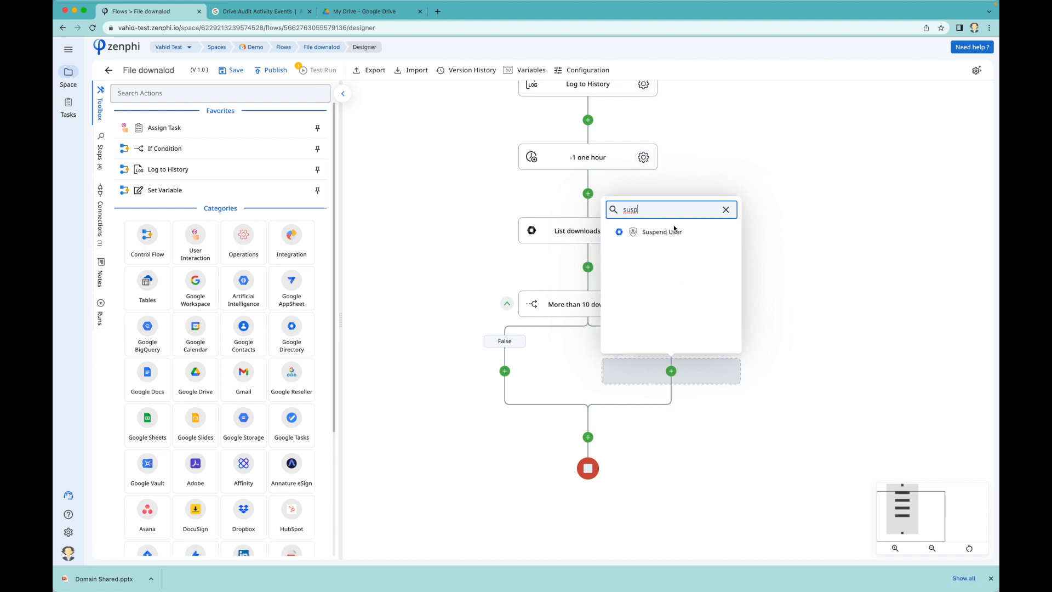
click(661, 232)
click(726, 409)
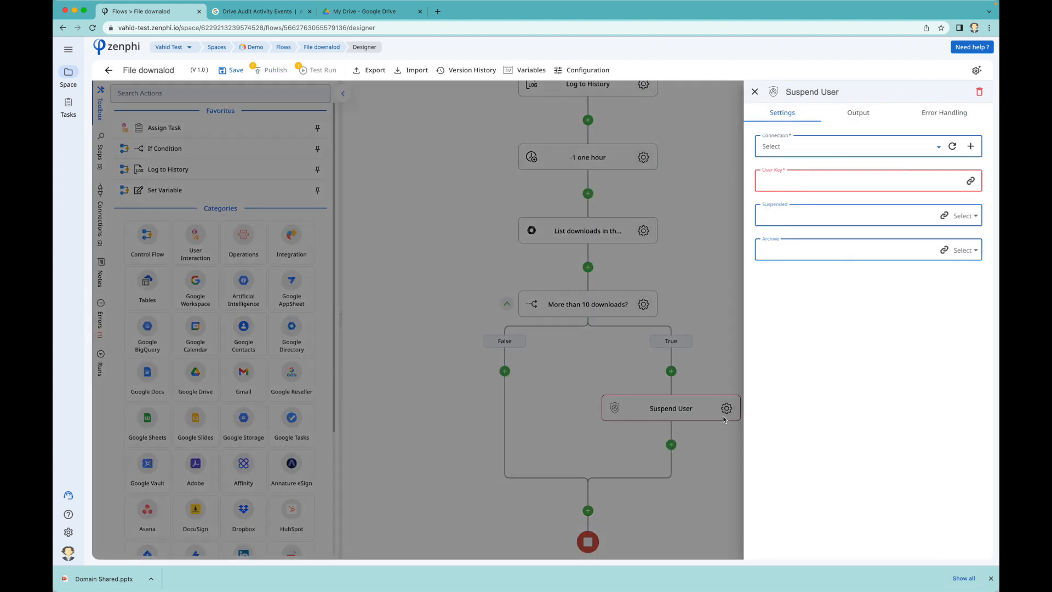
Select the New Google Directory connection for Suspend User and set the user key to the trigger's Actor Email token.
click(879, 147)
click(825, 172)
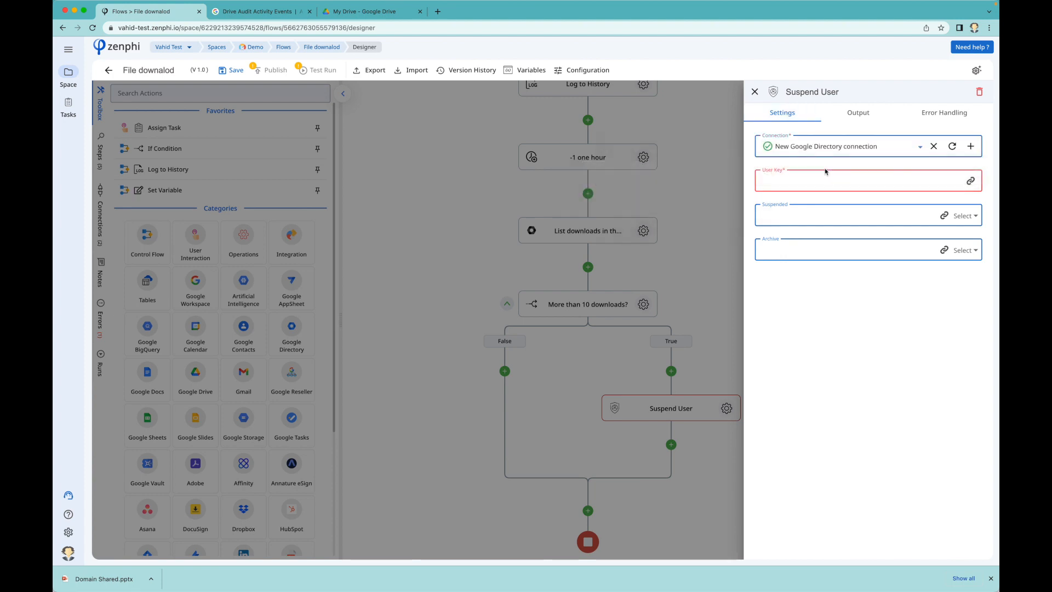
click(900, 182)
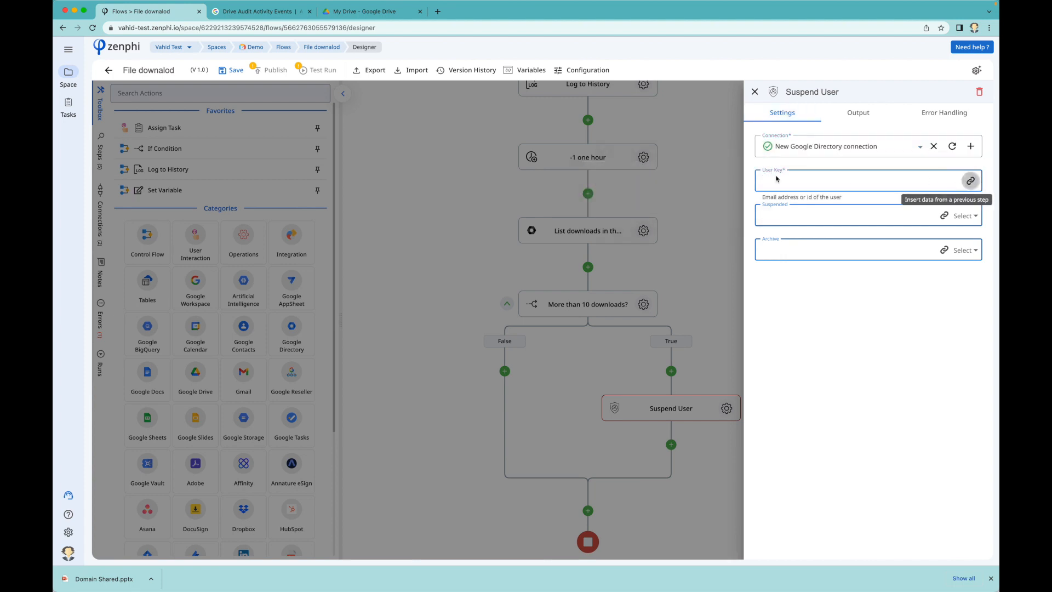
click(970, 181)
click(647, 144)
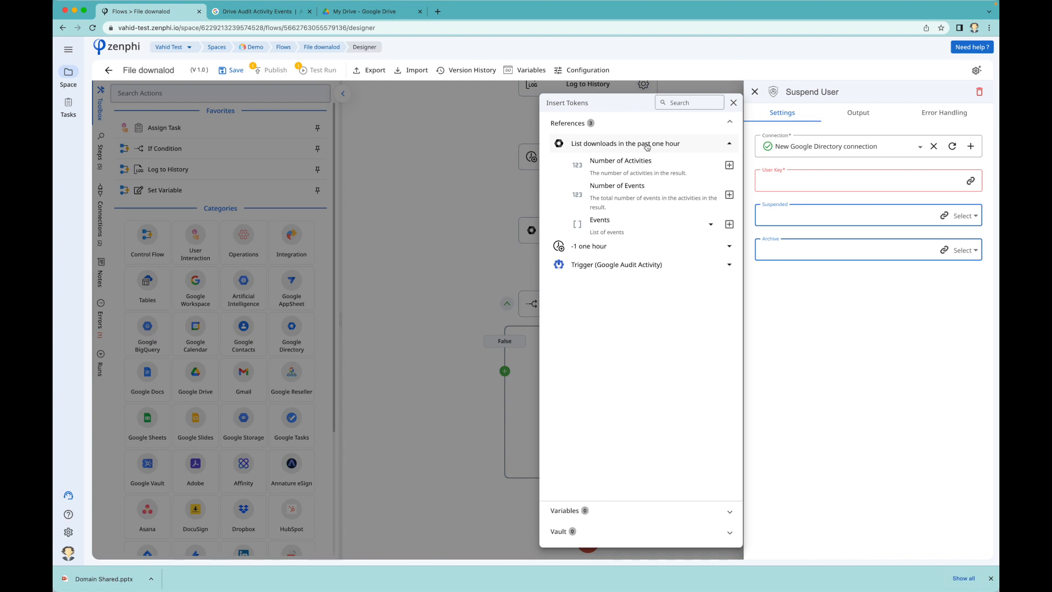
click(672, 267)
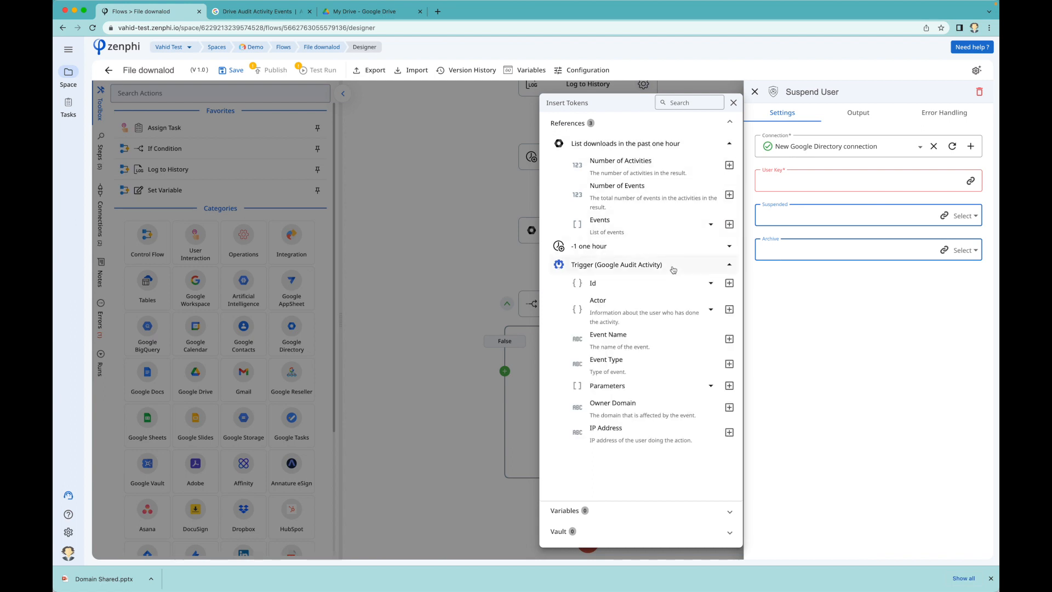
click(690, 307)
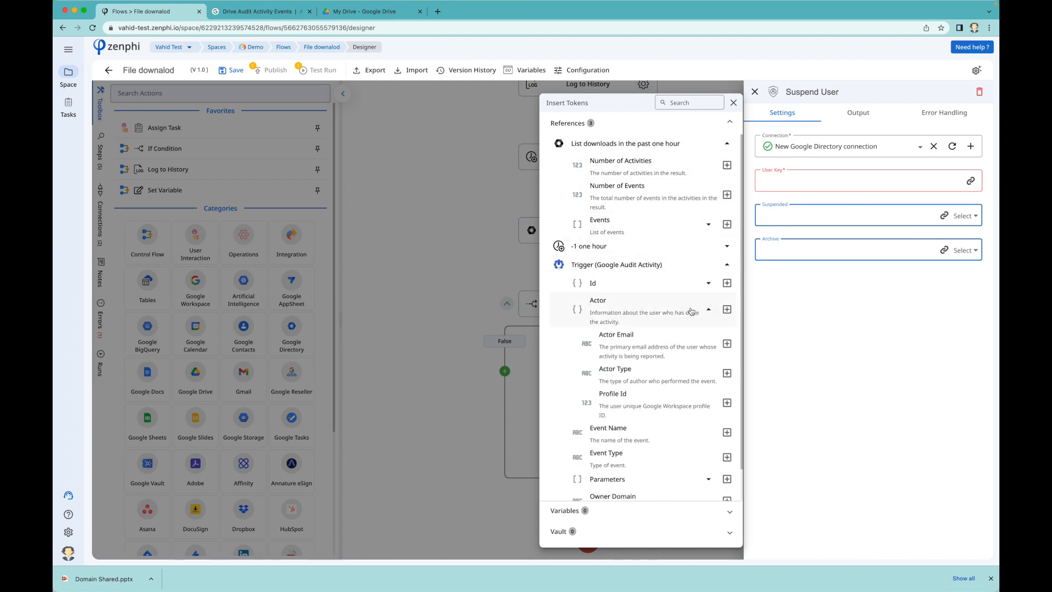
click(726, 343)
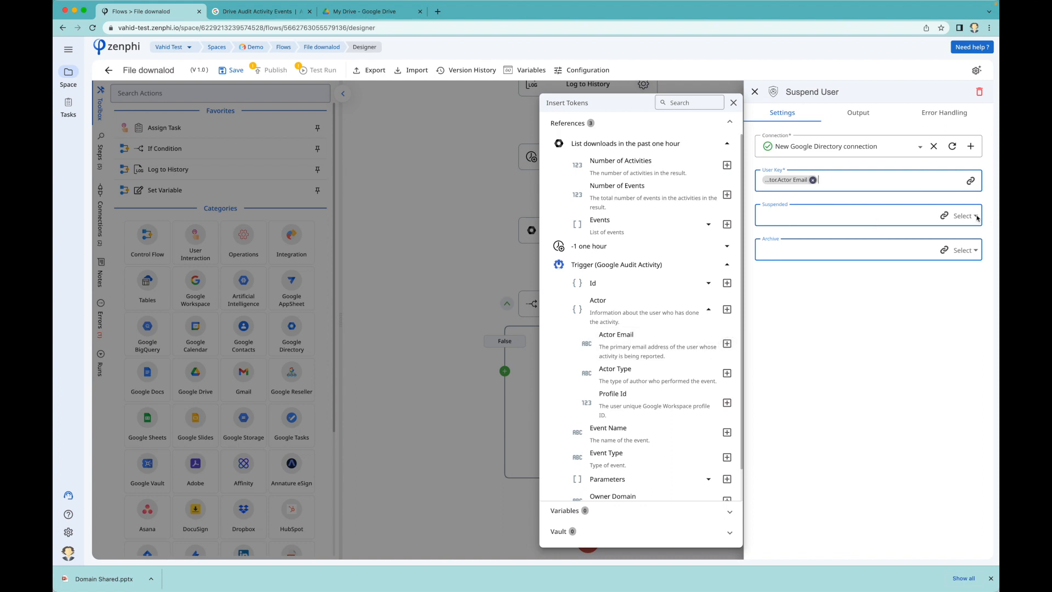
Set Suspended to Yes and Archive to No for the Suspend User action, and close its settings.
click(976, 217)
click(975, 216)
click(869, 244)
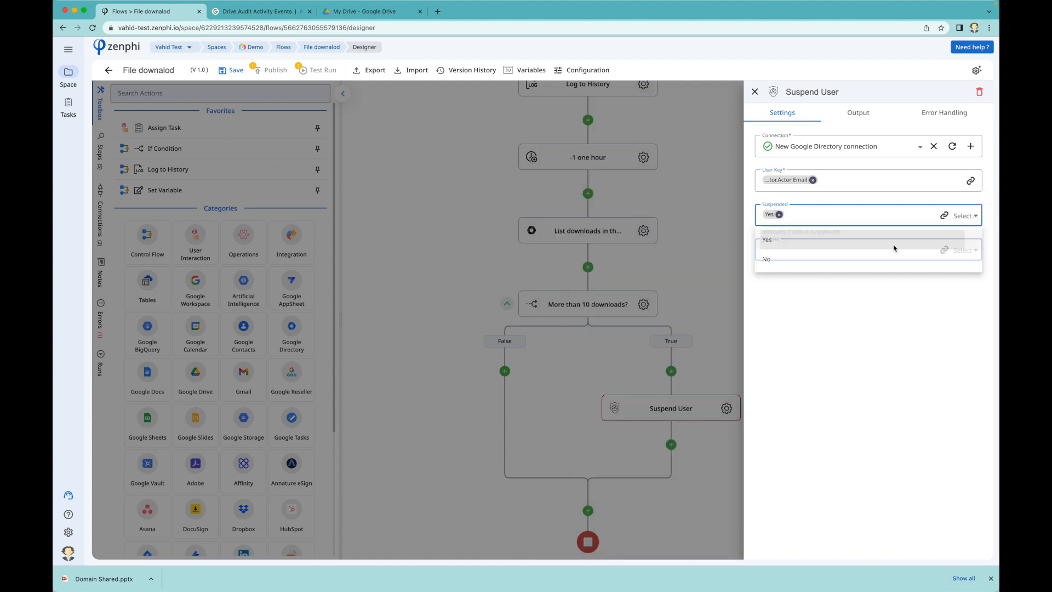
click(962, 250)
click(884, 296)
click(641, 275)
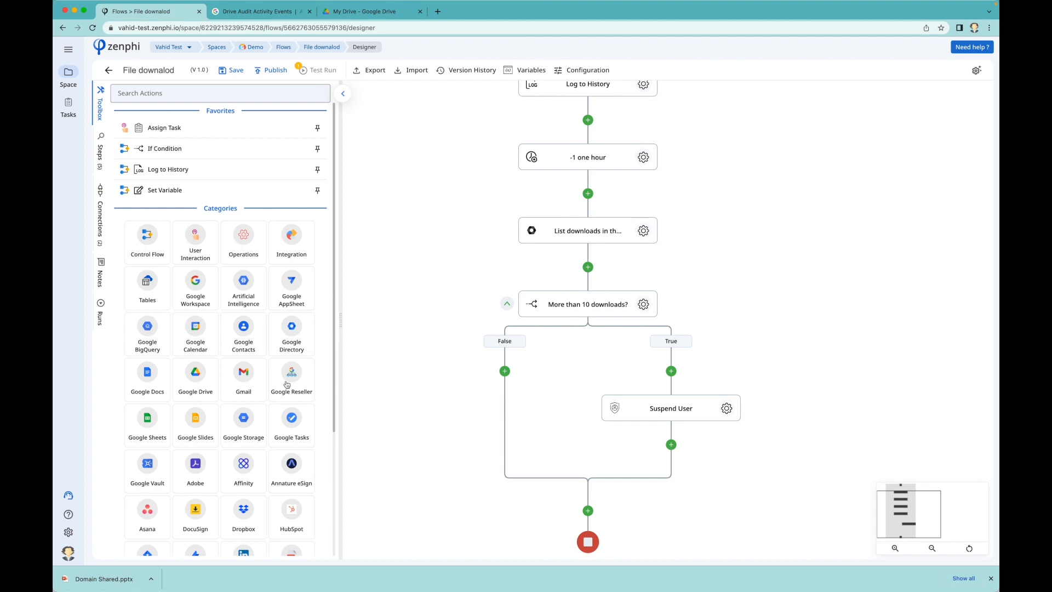
Search for "task" among the actions that can follow Suspend User, and clear the search.
scroll(257, 384, down, 5)
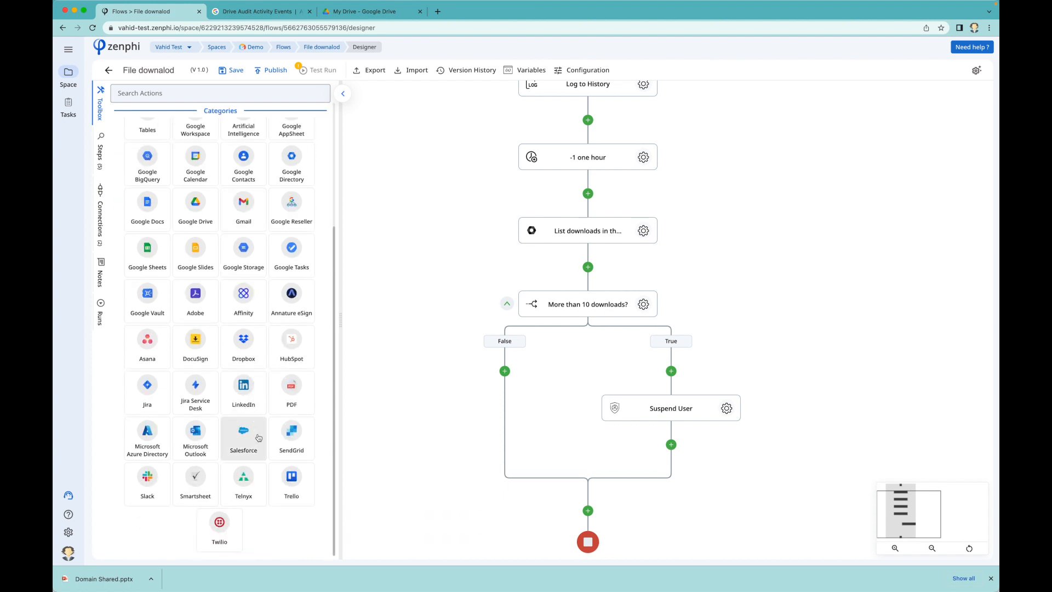
click(680, 447)
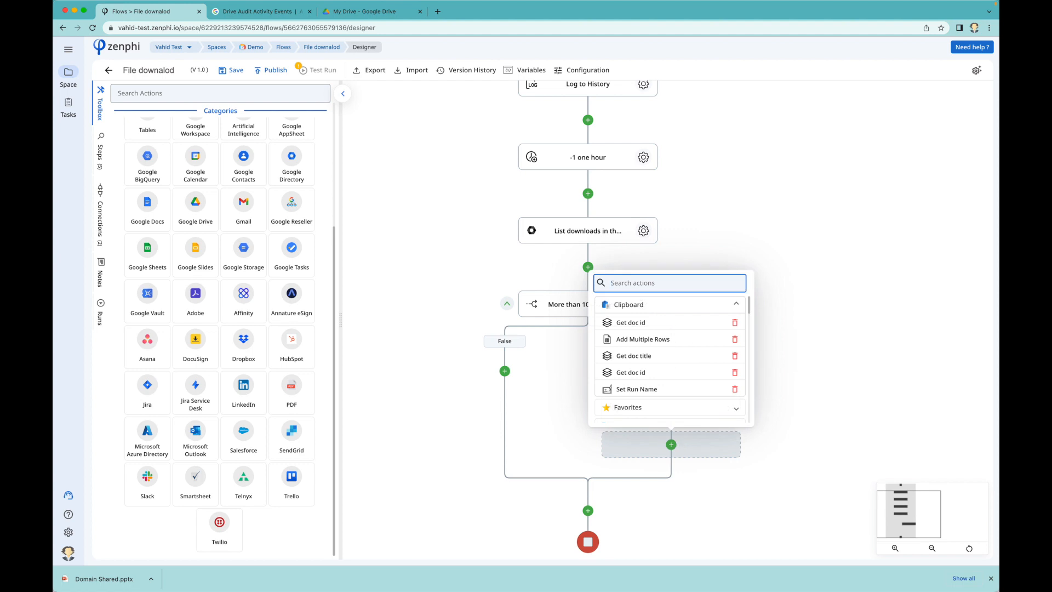
text(task)
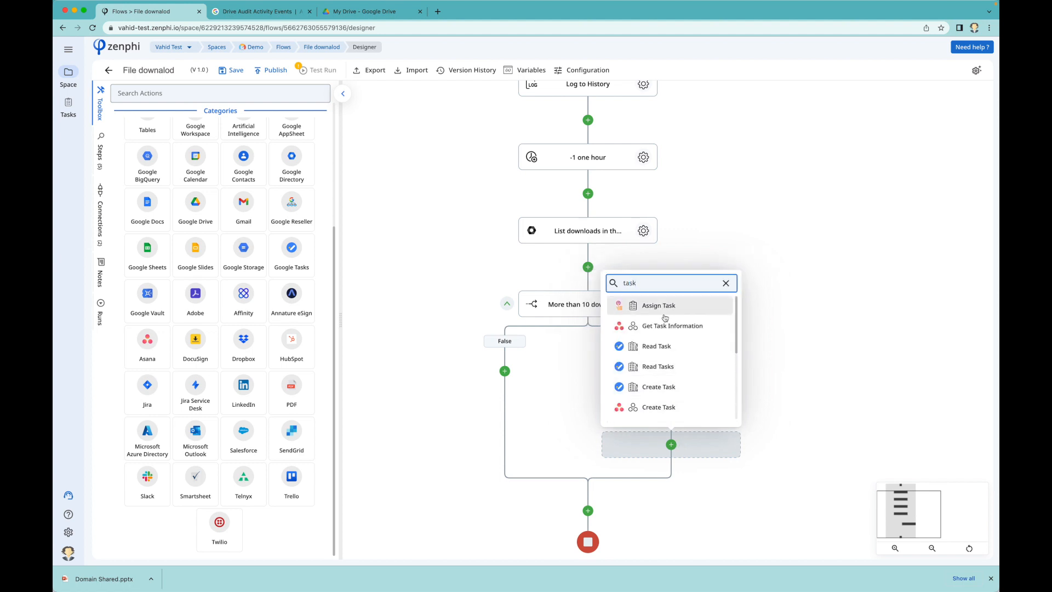
key(BackSpace)
key(BackSpace)
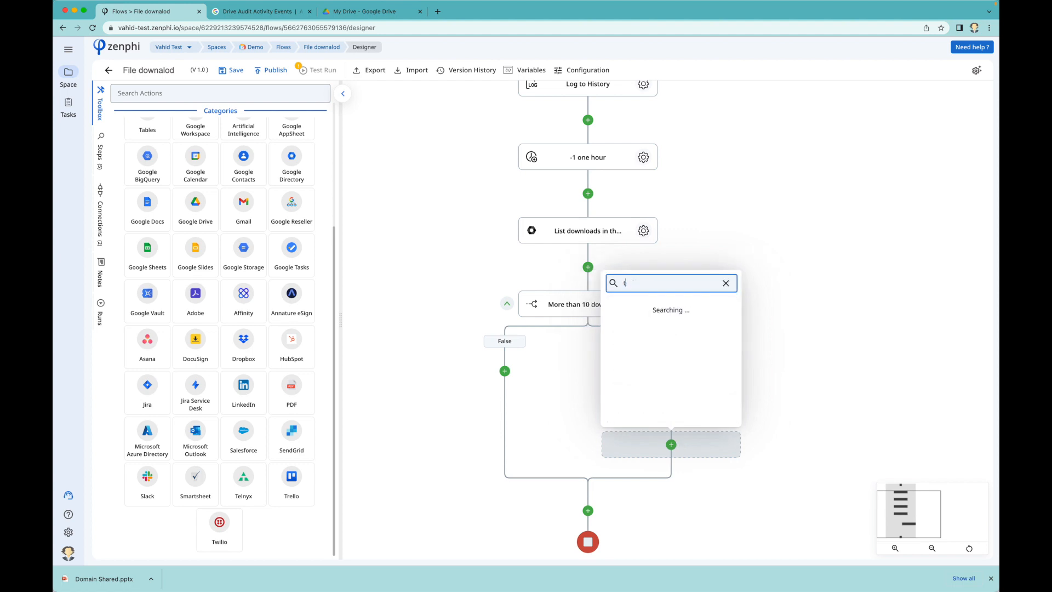
key(BackSpace)
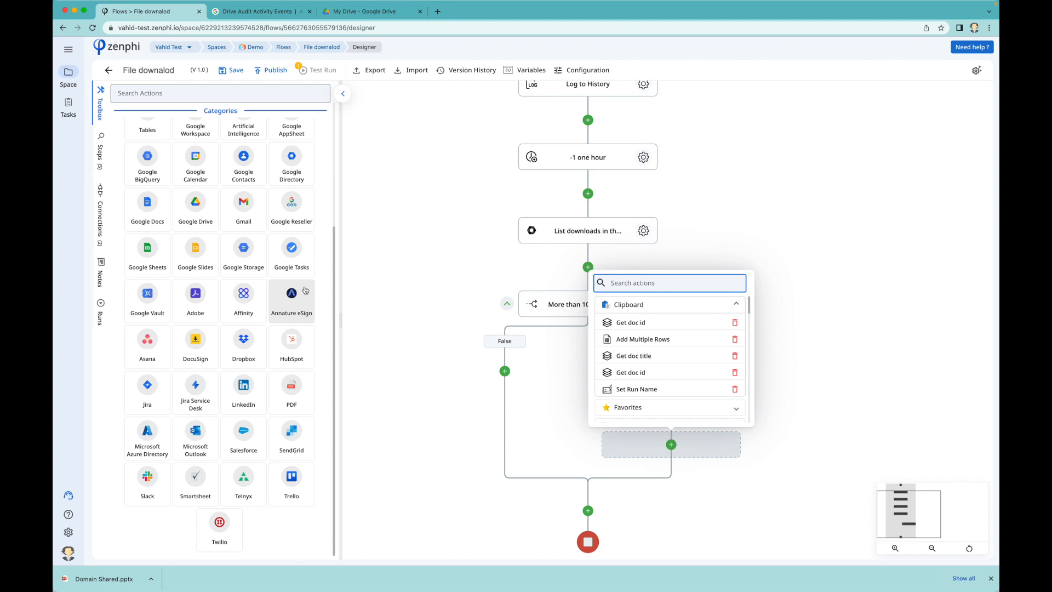
Browse the actions offered by the Asana and Jira Service Desk integrations, and return to the action categories.
click(161, 354)
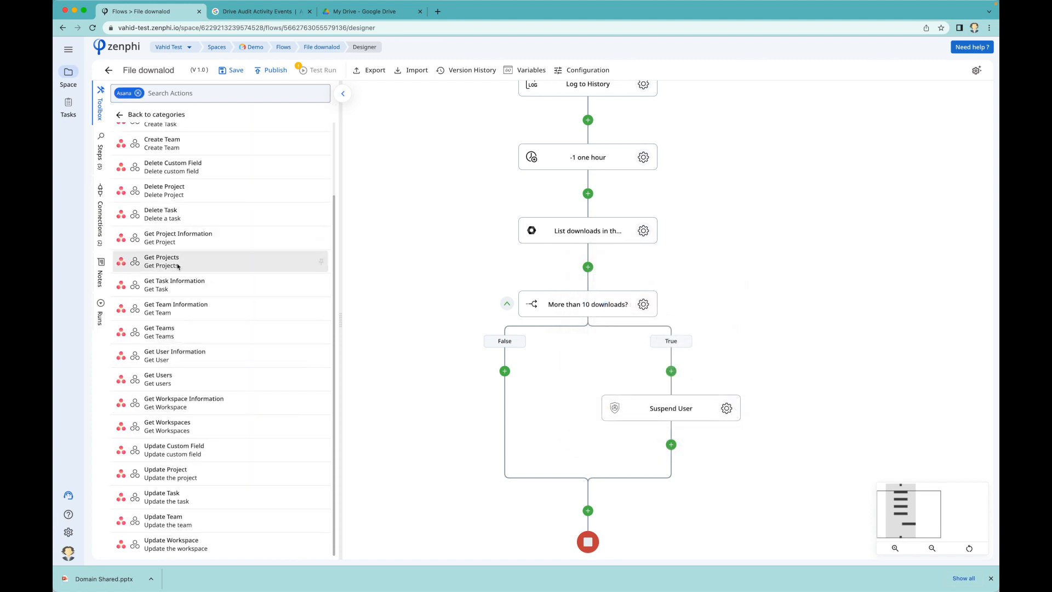
click(120, 115)
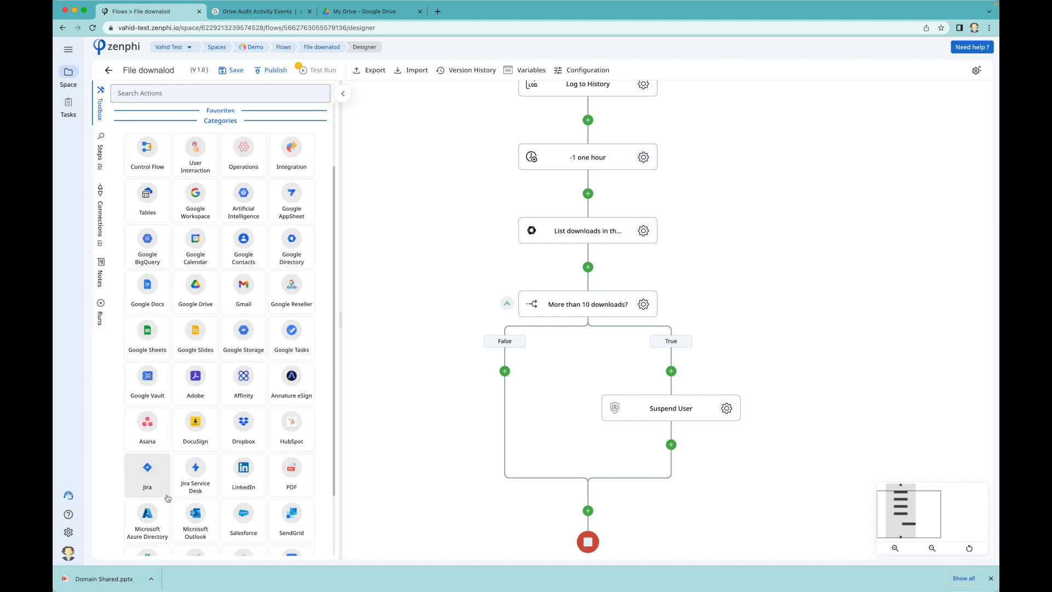
click(196, 475)
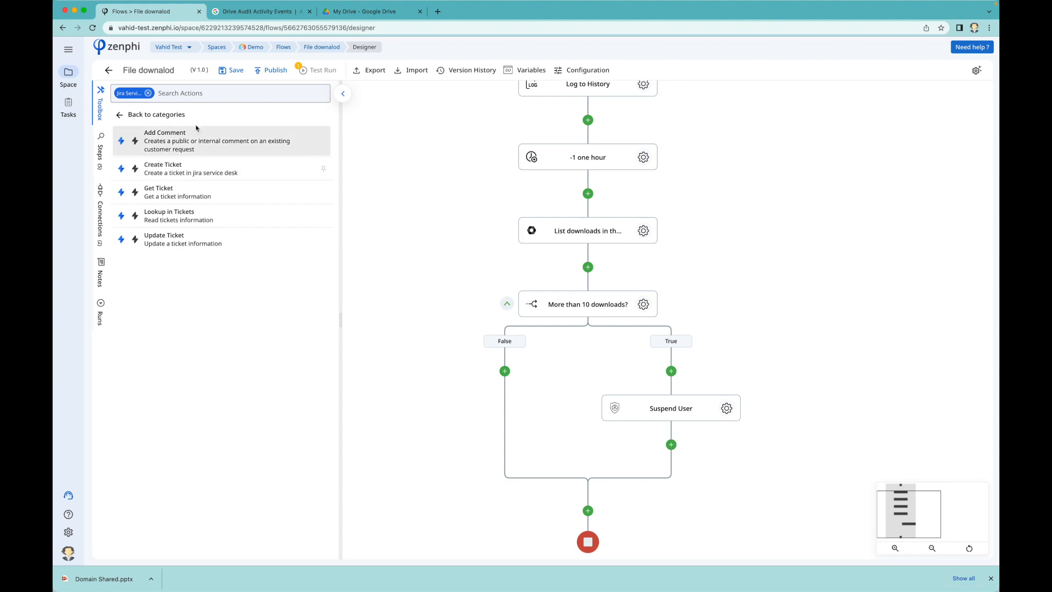
click(148, 93)
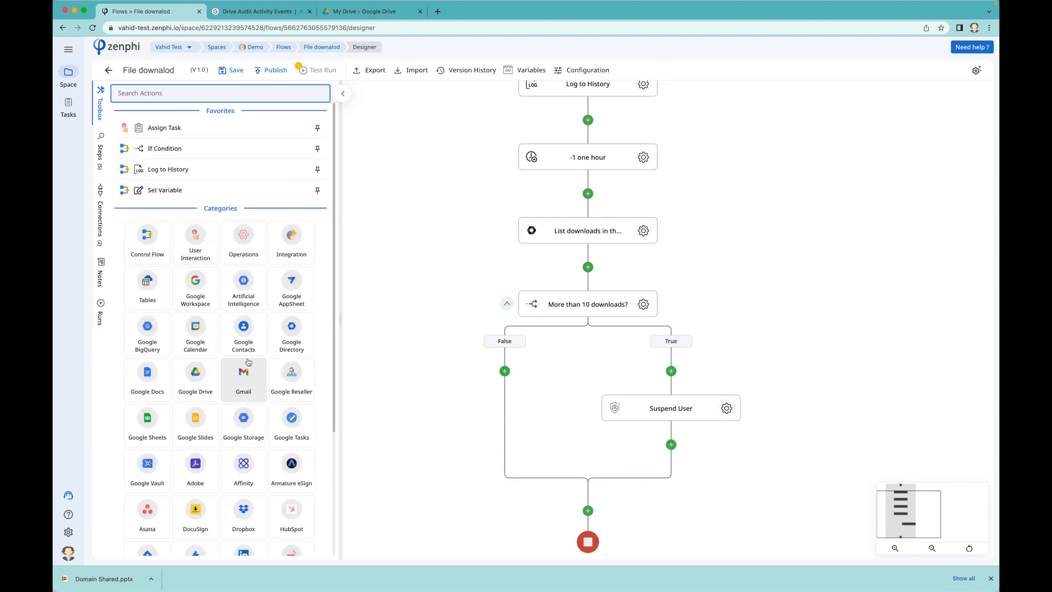
scroll(247, 361, down, 5)
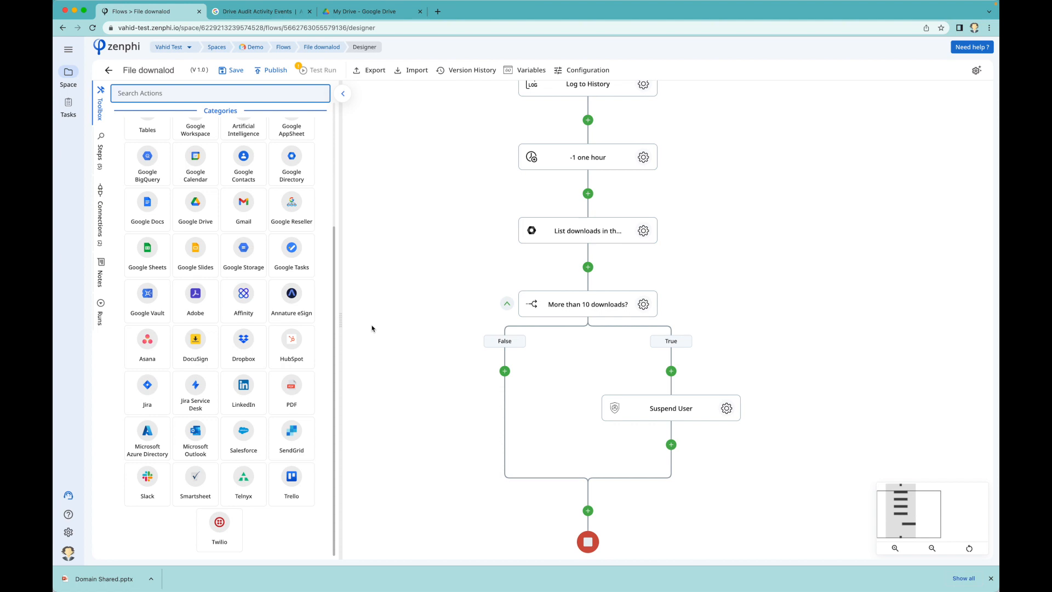
Review the Google Audit Activity trigger settings and the download event's parameters in the Drive Audit Activity Events documentation.
scroll(371, 328, up, 5)
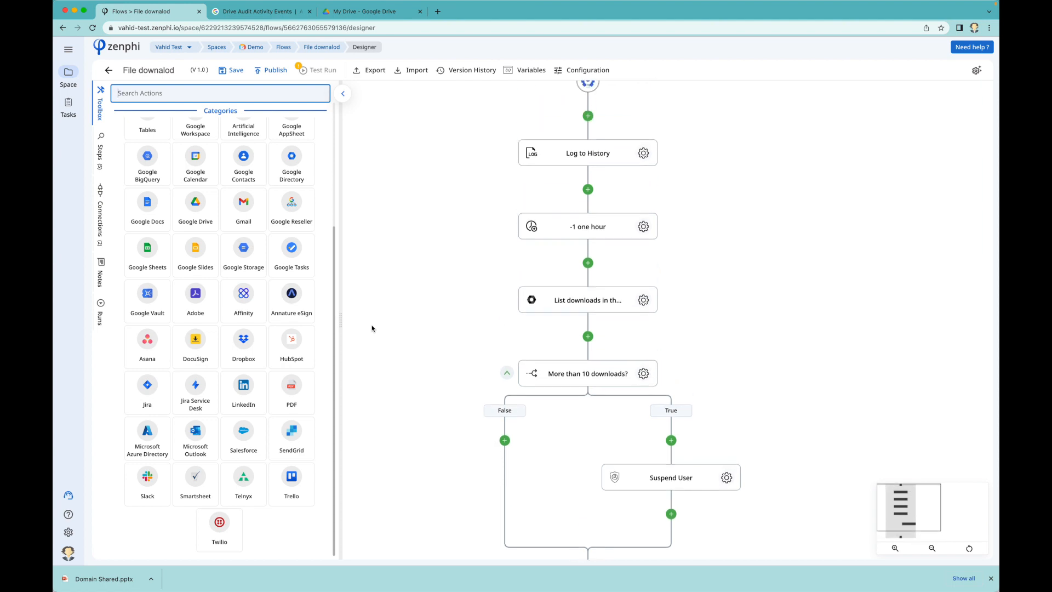
scroll(372, 328, up, 3)
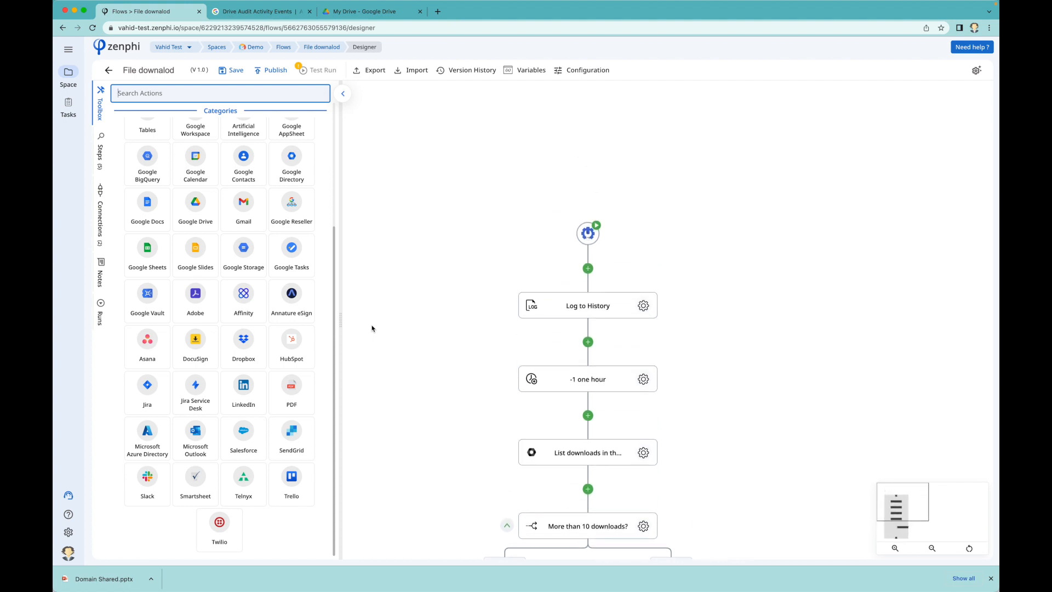
click(590, 235)
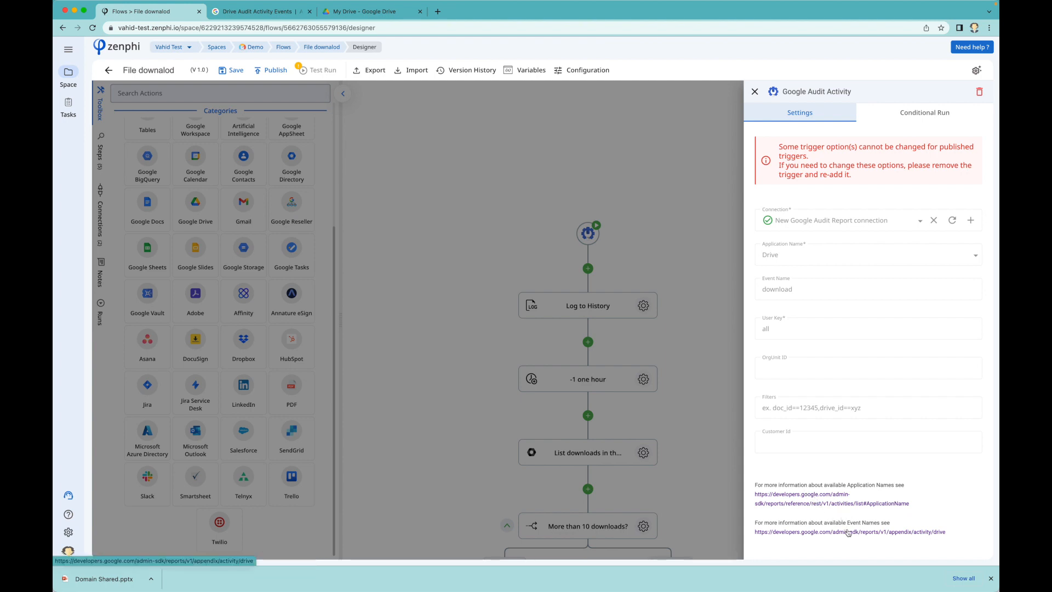
click(274, 16)
scroll(611, 350, up, 2)
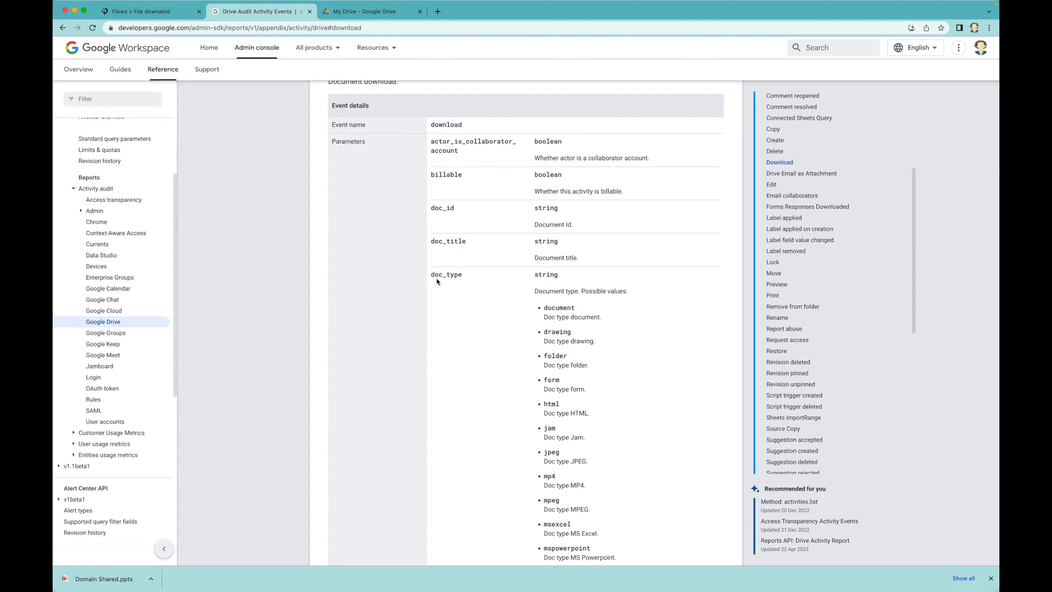
Examine the remaining download event parameters, including shared_drive_id and visibility, and return to the flow designer, closing the Google Audit Activity settings.
scroll(485, 277, down, 1)
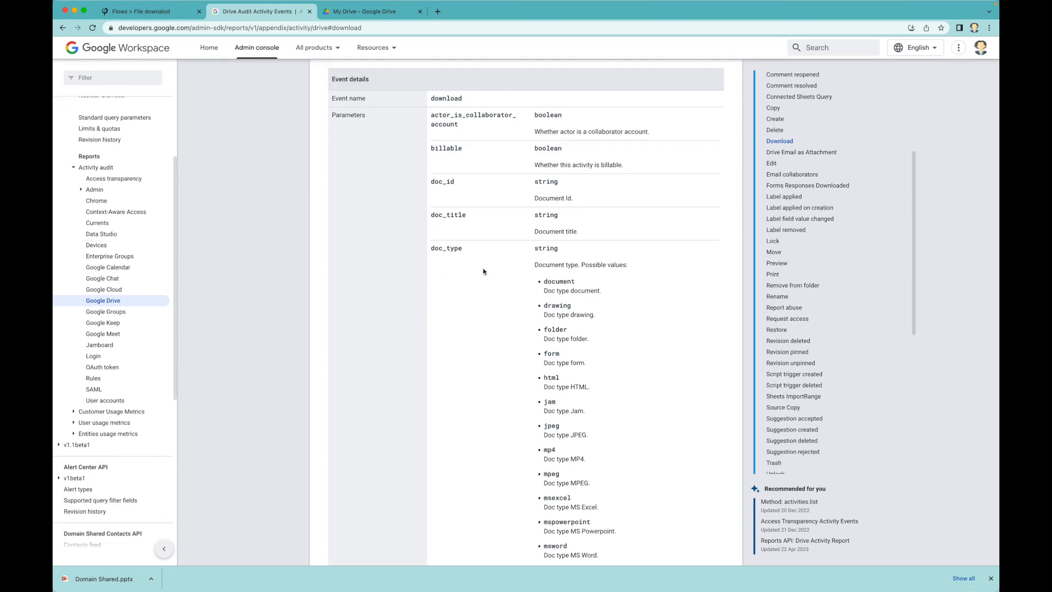
scroll(470, 265, down, 10)
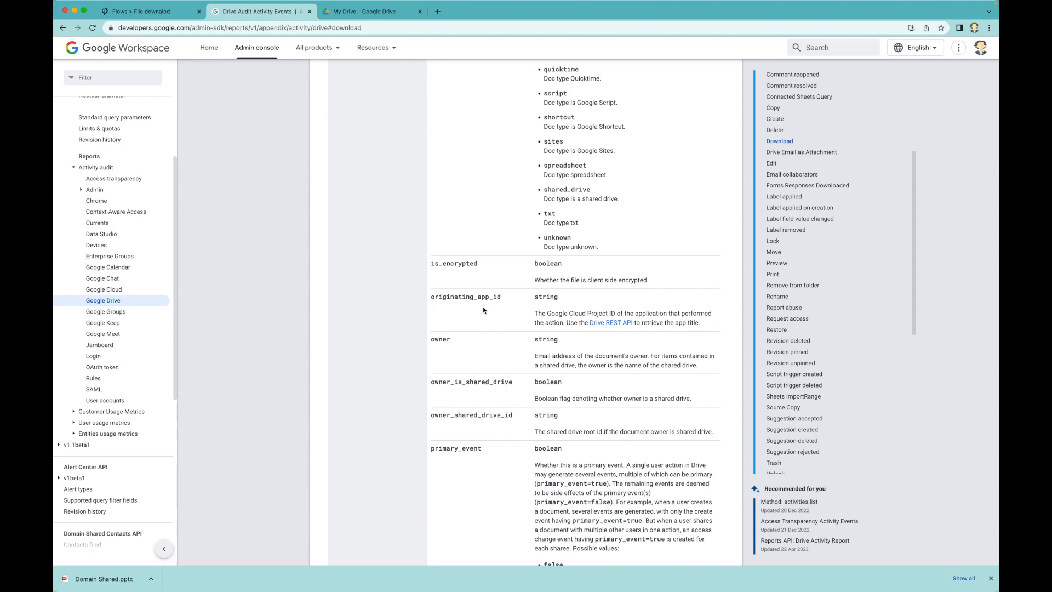
scroll(483, 310, down, 4)
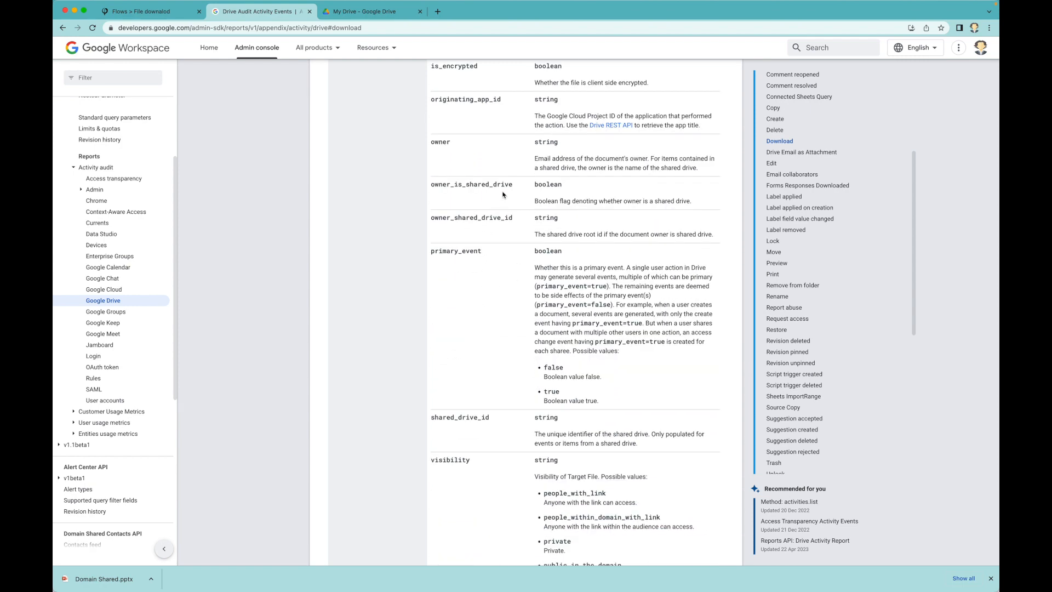
drag(505, 419, 431, 417)
scroll(504, 401, down, 5)
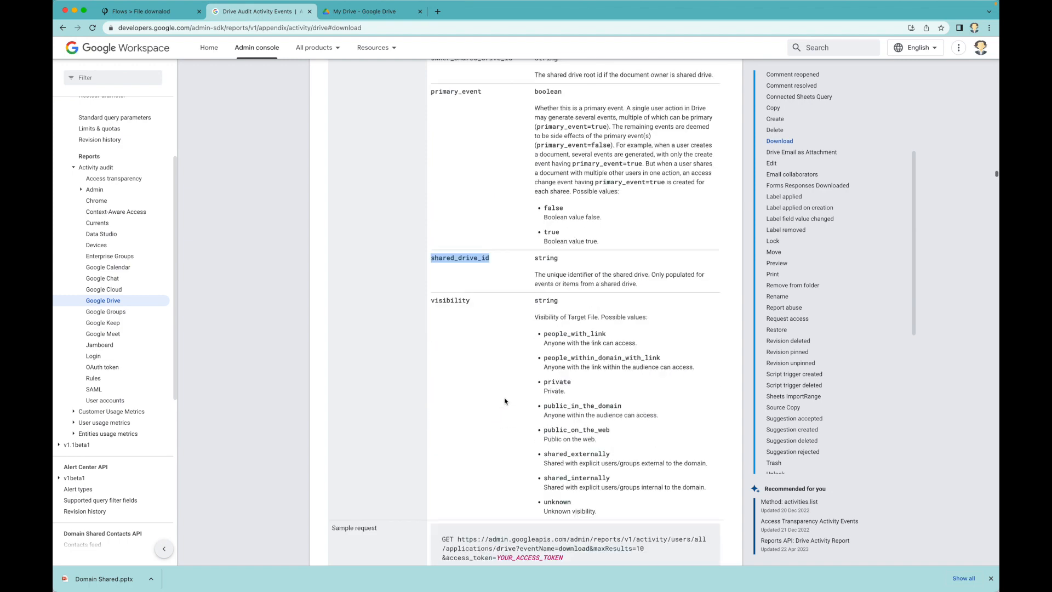
scroll(504, 401, up, 2)
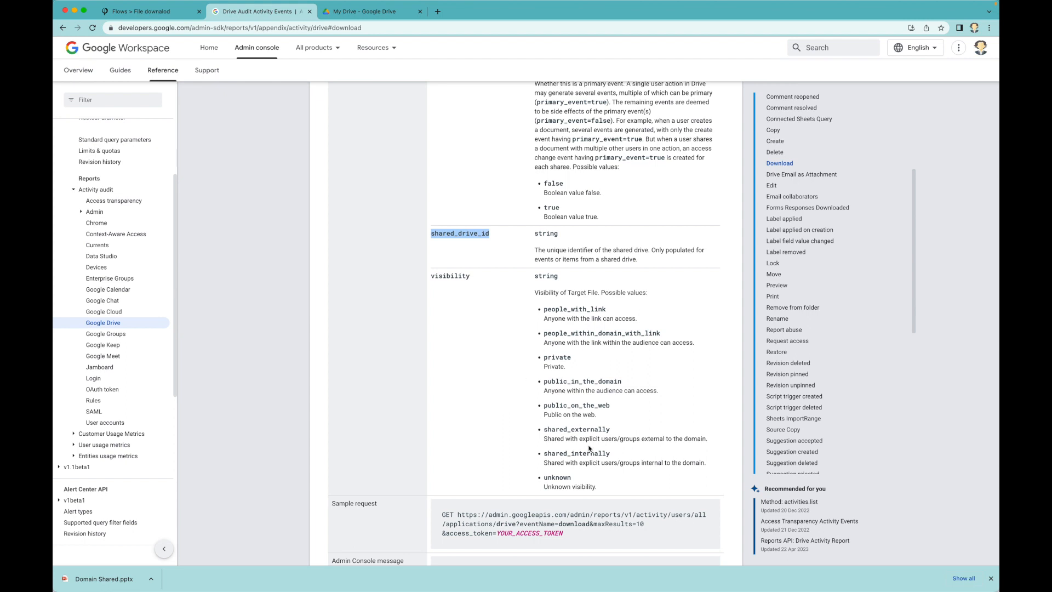
scroll(588, 448, up, 3)
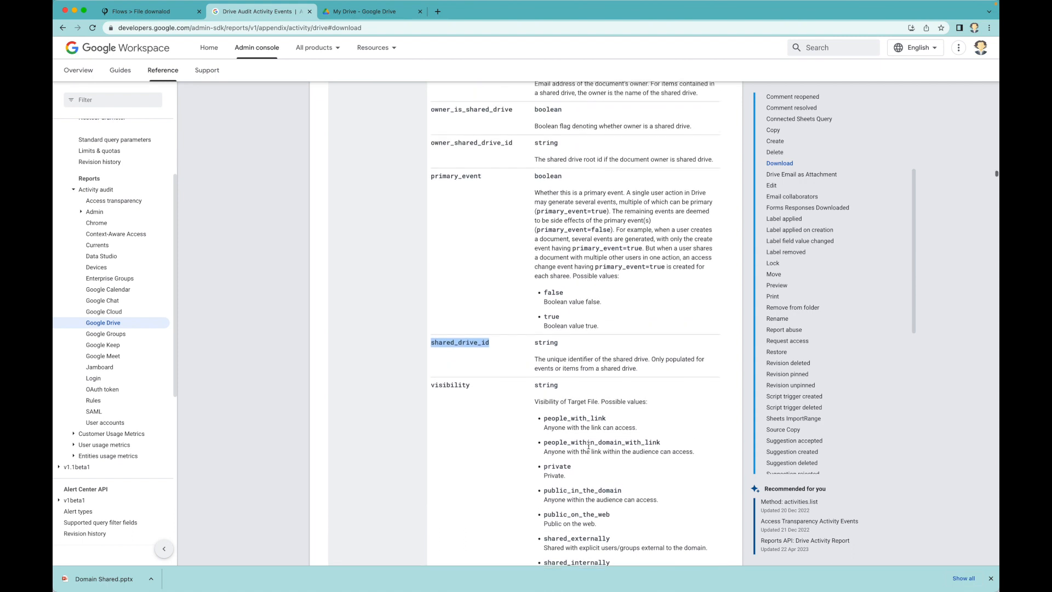
scroll(589, 445, up, 1)
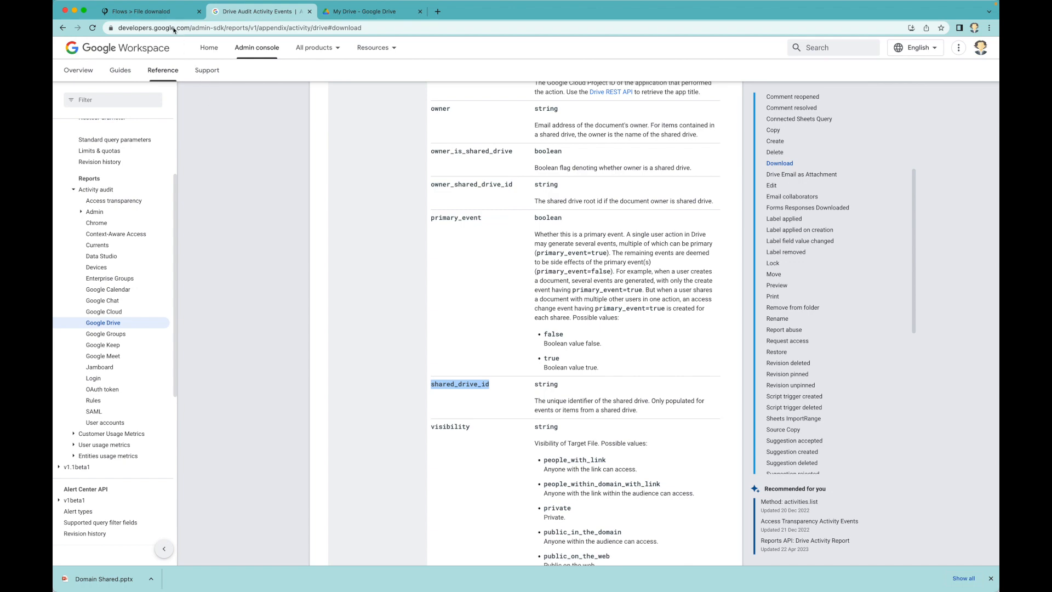
click(151, 11)
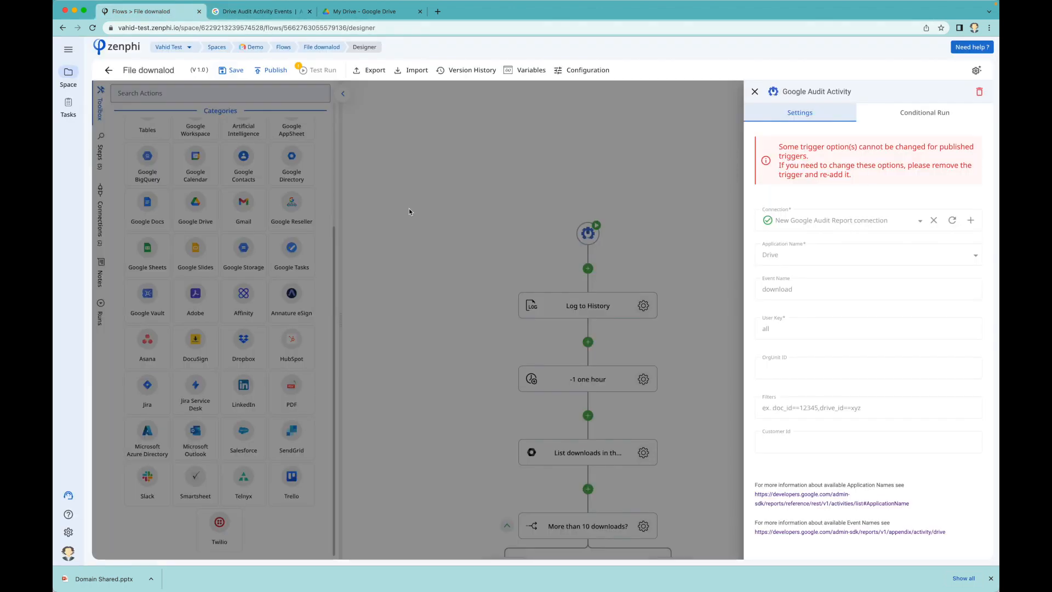
click(430, 241)
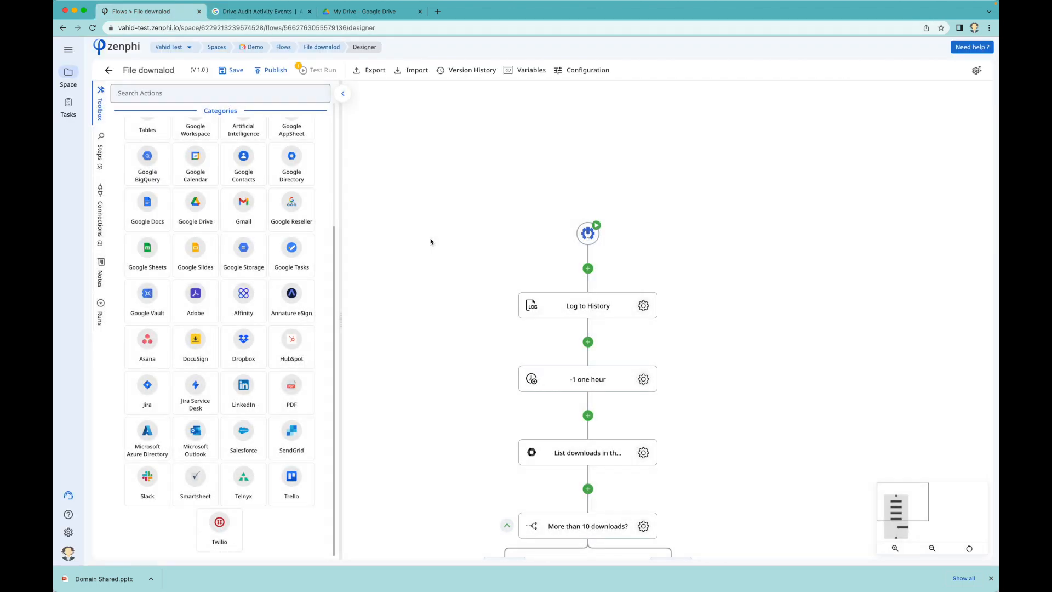